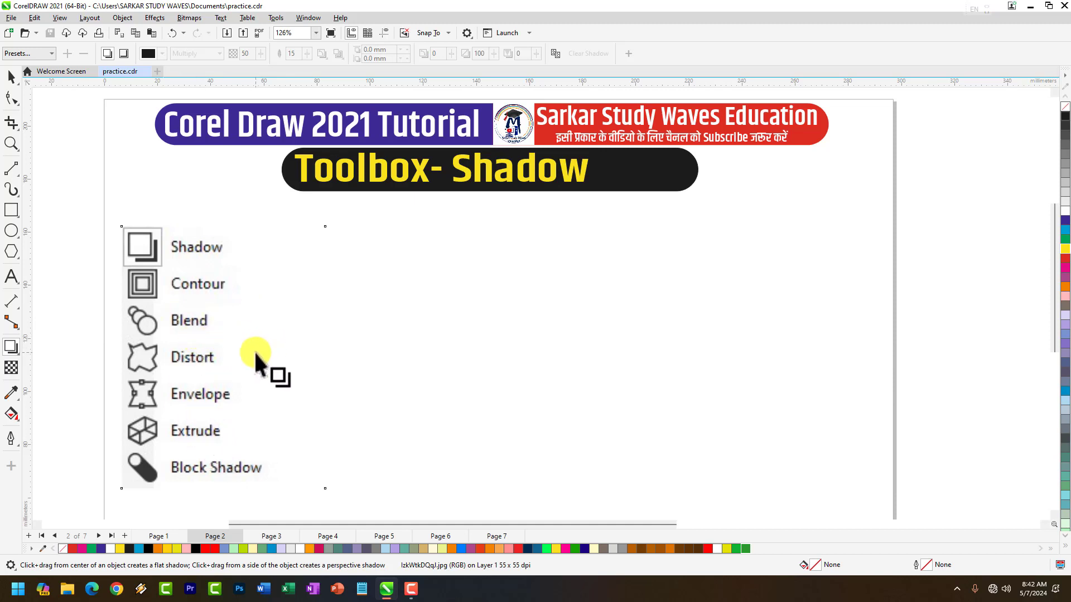
{"action": "left_click", "coordinate": [15, 211]}
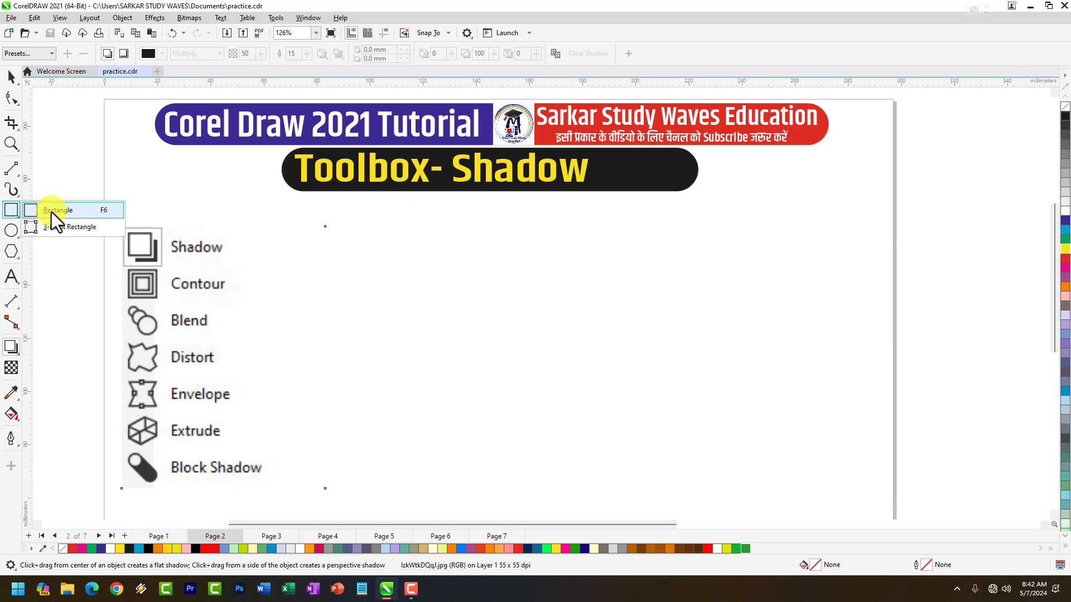
{"action": "left_click", "coordinate": [11, 230]}
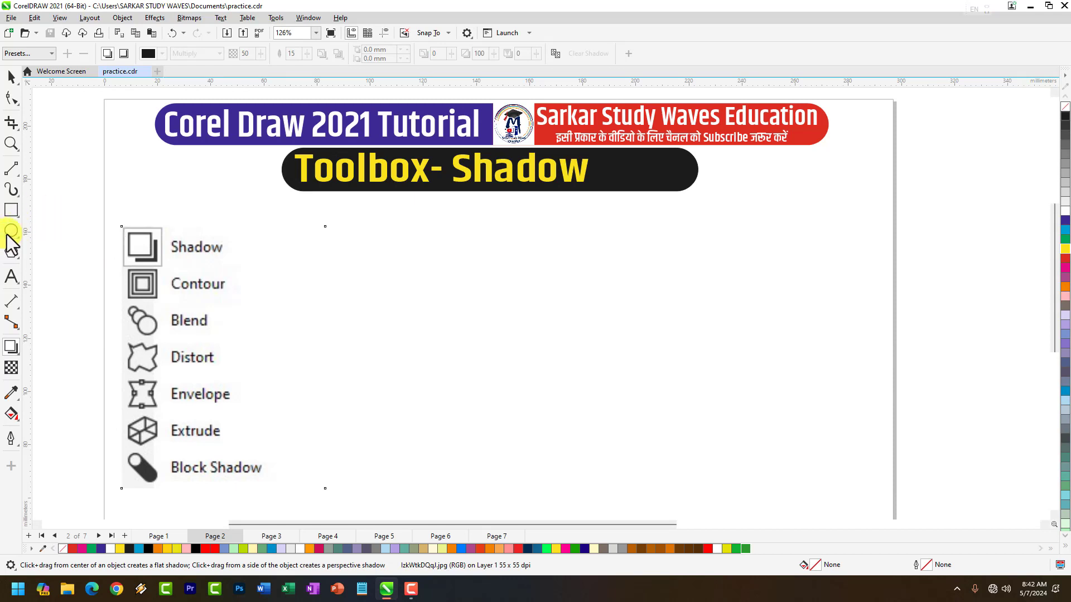
{"action": "left_click", "coordinate": [11, 251]}
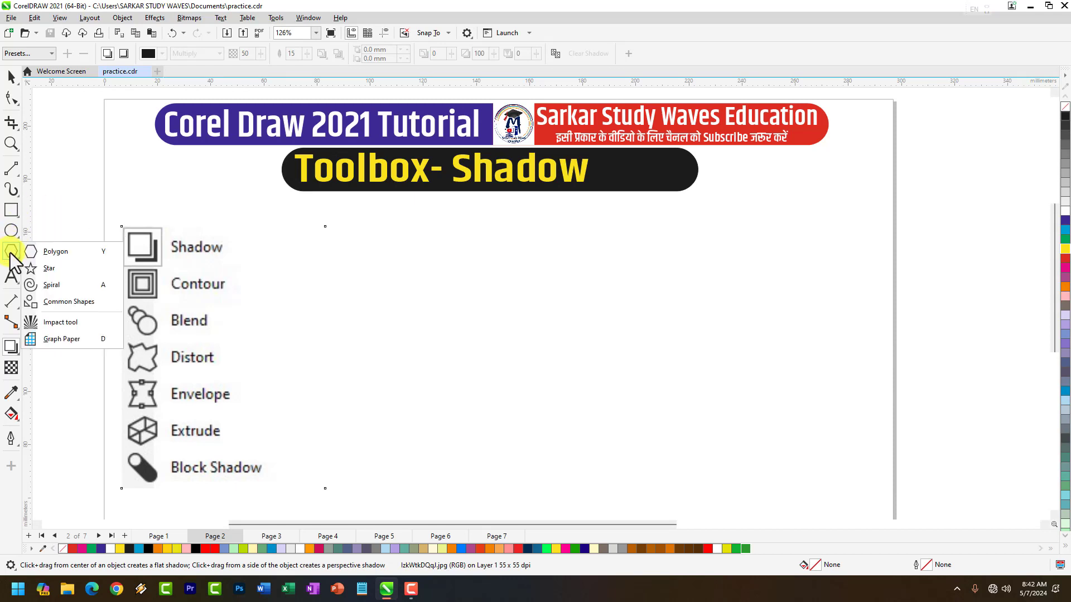
{"action": "left_click", "coordinate": [14, 277]}
{"action": "left_click", "coordinate": [13, 230]}
{"action": "left_click", "coordinate": [11, 211]}
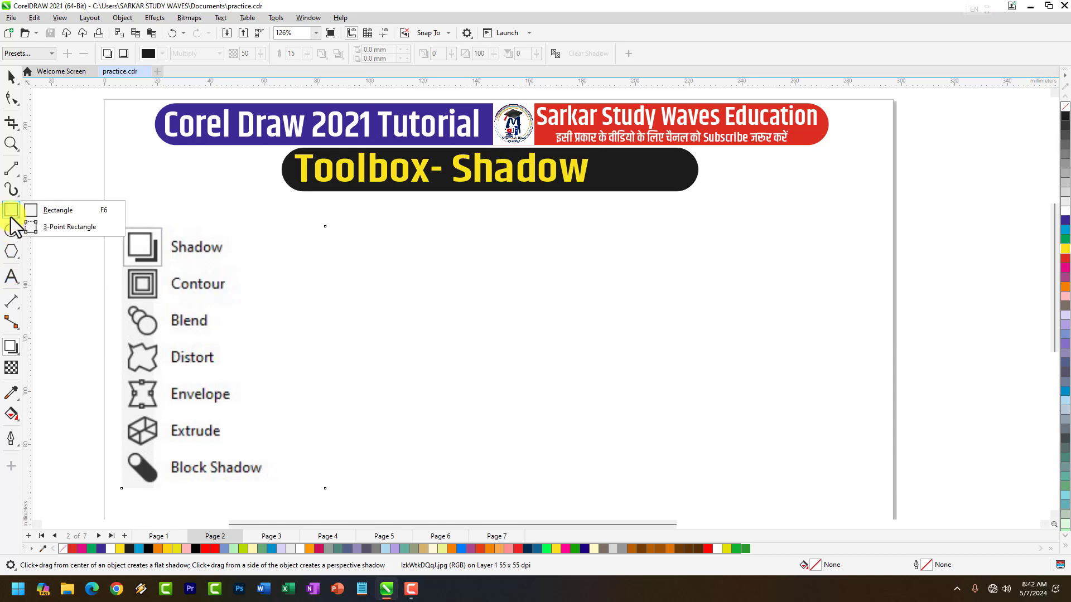
{"action": "left_click", "coordinate": [11, 230]}
Draw a rectangle about 78 mm wide and 63 mm high in the blank area beside the effect tools list.
{"action": "left_click", "coordinate": [11, 211]}
{"action": "left_click", "coordinate": [13, 212]}
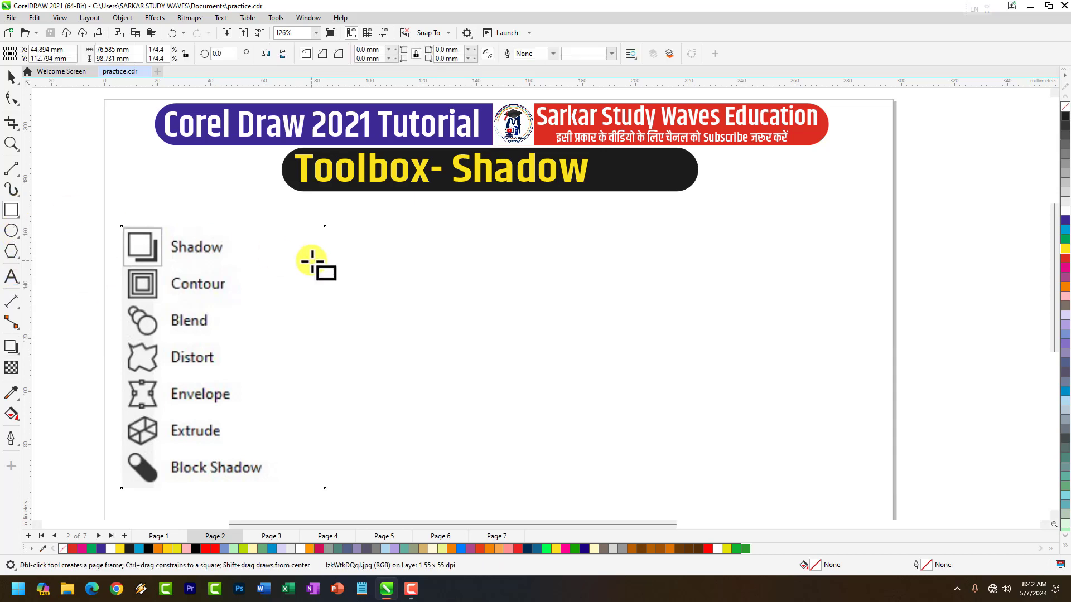
{"action": "left_click_drag", "start_coordinate": [351, 235], "coordinate": [557, 401]}
{"action": "scroll", "coordinate": [567, 321], "scroll_direction": "up", "scroll_amount": 1}
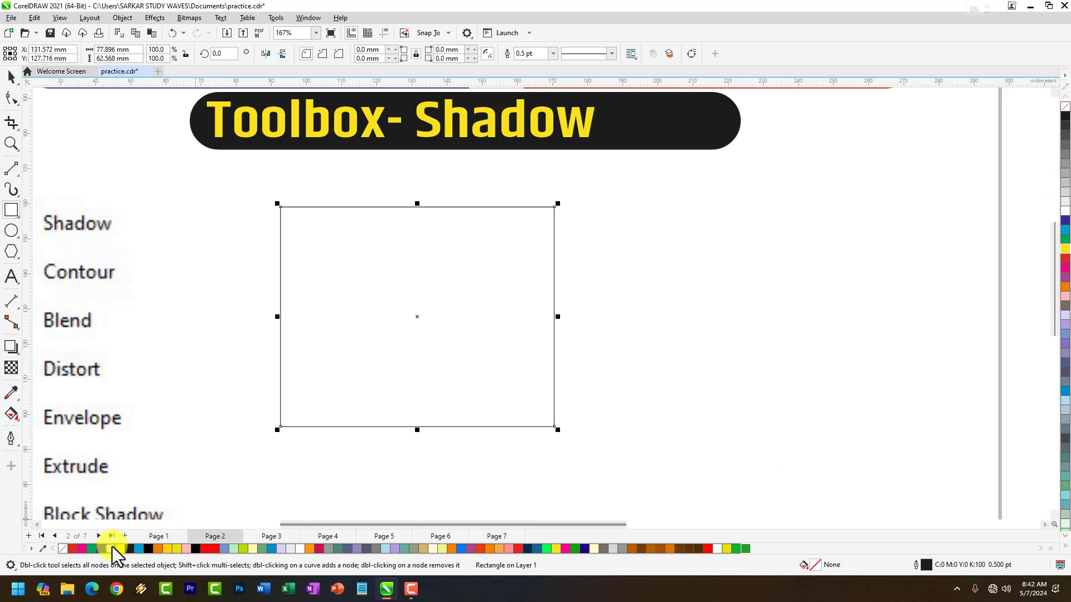
Fill the rectangle with yellow (C0 M17 Y97 K0) and set its outline width to None.
{"action": "left_click", "coordinate": [169, 549]}
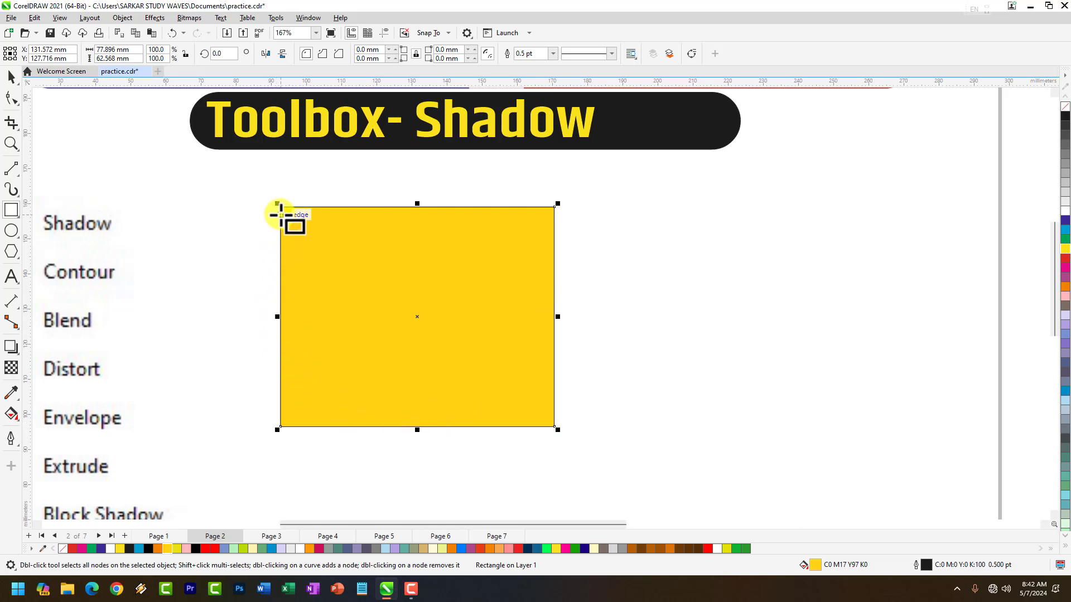
{"action": "left_click", "coordinate": [553, 55]}
{"action": "left_click", "coordinate": [531, 65]}
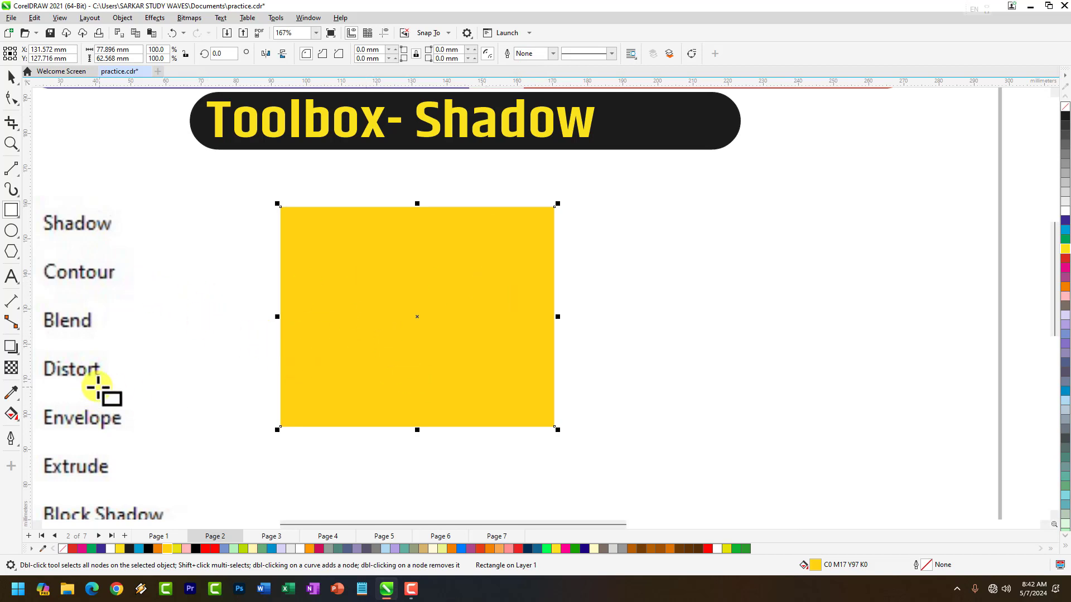
Add a drop shadow to the yellow rectangle and redirect it past the upper-left corner, offset about -4.3 mm and 3.4 mm.
{"action": "left_click", "coordinate": [12, 348]}
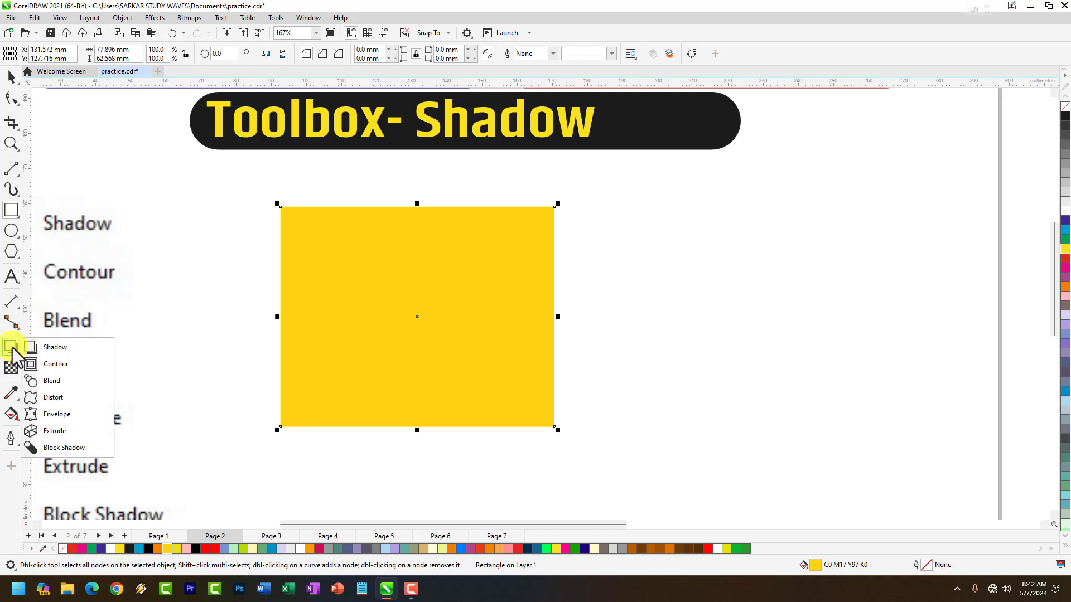
{"action": "left_click", "coordinate": [48, 347]}
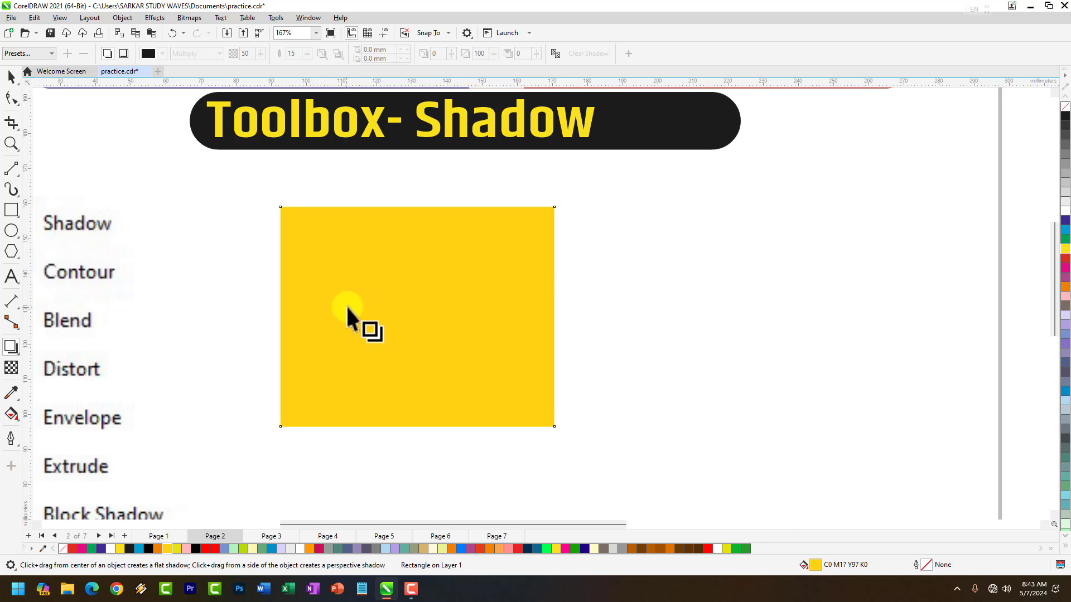
{"action": "left_click_drag", "start_coordinate": [346, 307], "coordinate": [569, 342]}
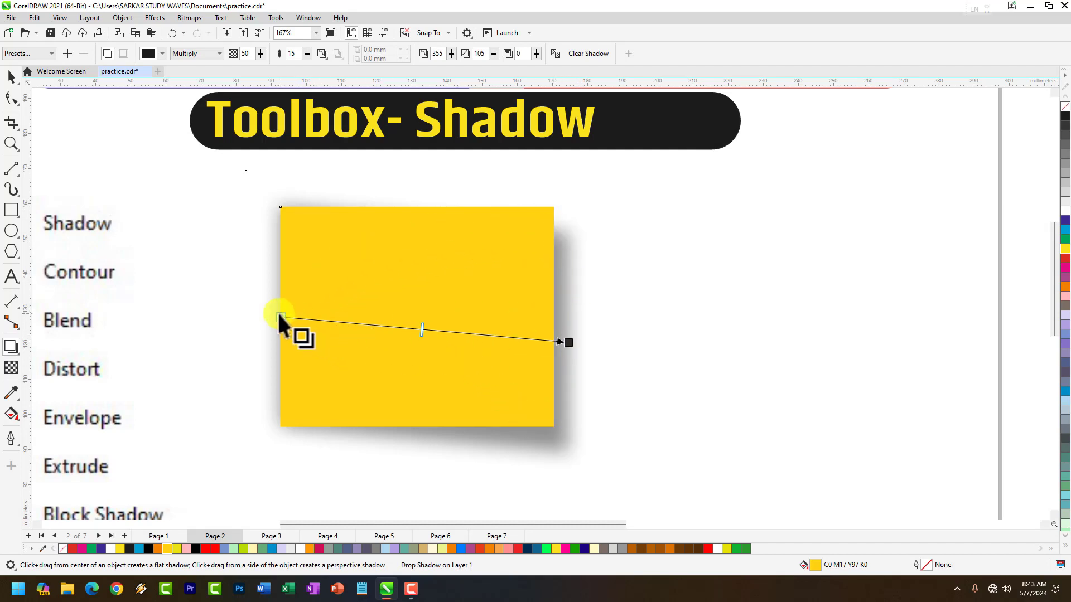
{"action": "left_click_drag", "start_coordinate": [417, 317], "coordinate": [564, 440]}
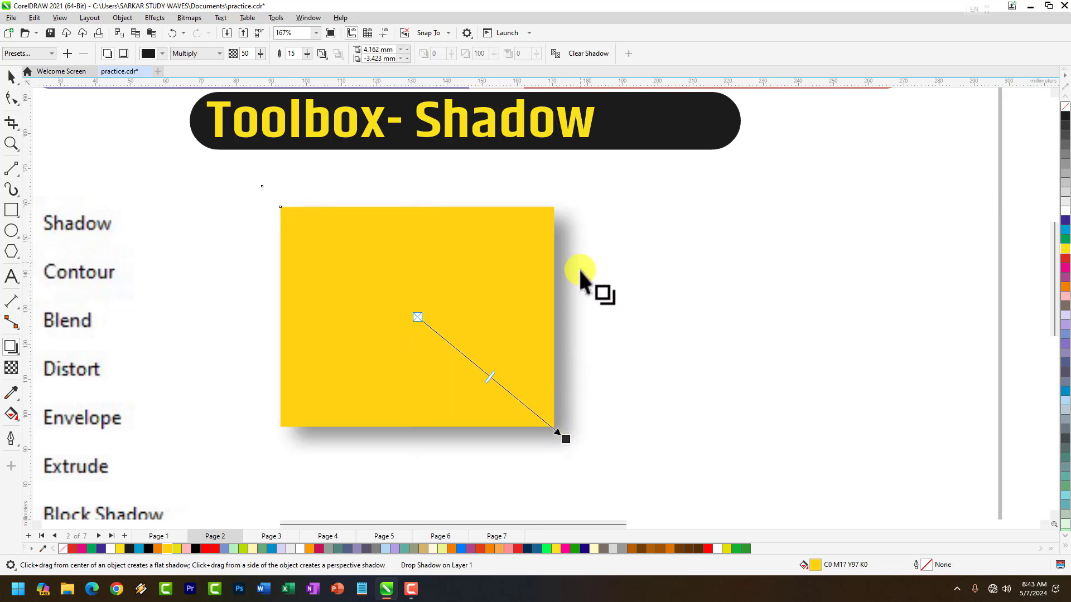
{"action": "left_click_drag", "start_coordinate": [393, 300], "coordinate": [264, 195]}
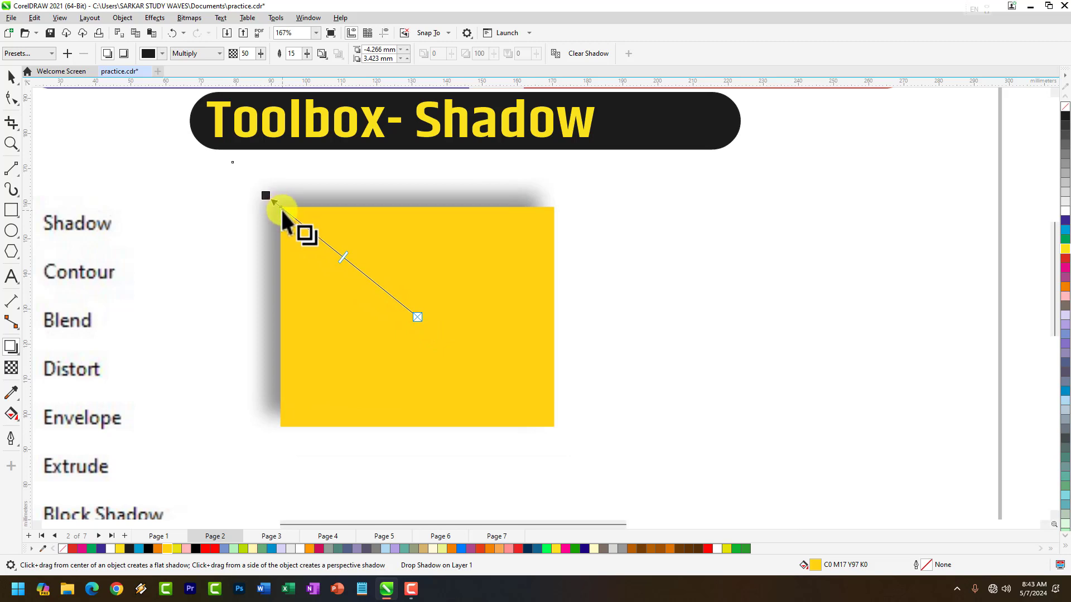
{"action": "left_click_drag", "start_coordinate": [418, 316], "coordinate": [458, 283]}
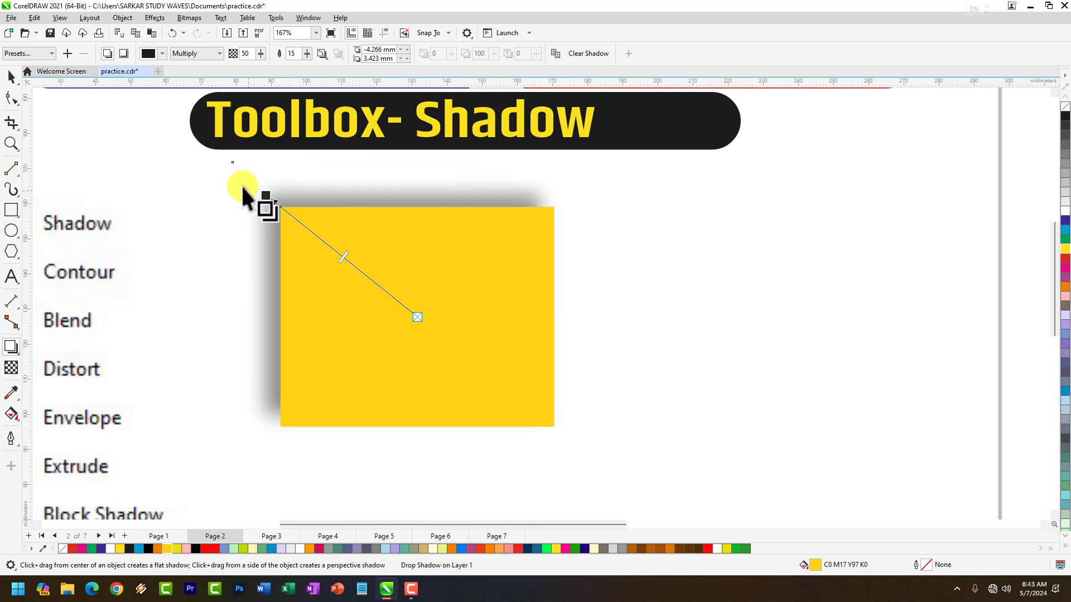
Try red, magenta, pink and orange as the drop shadow's colour and return it to black.
{"action": "left_click", "coordinate": [155, 56]}
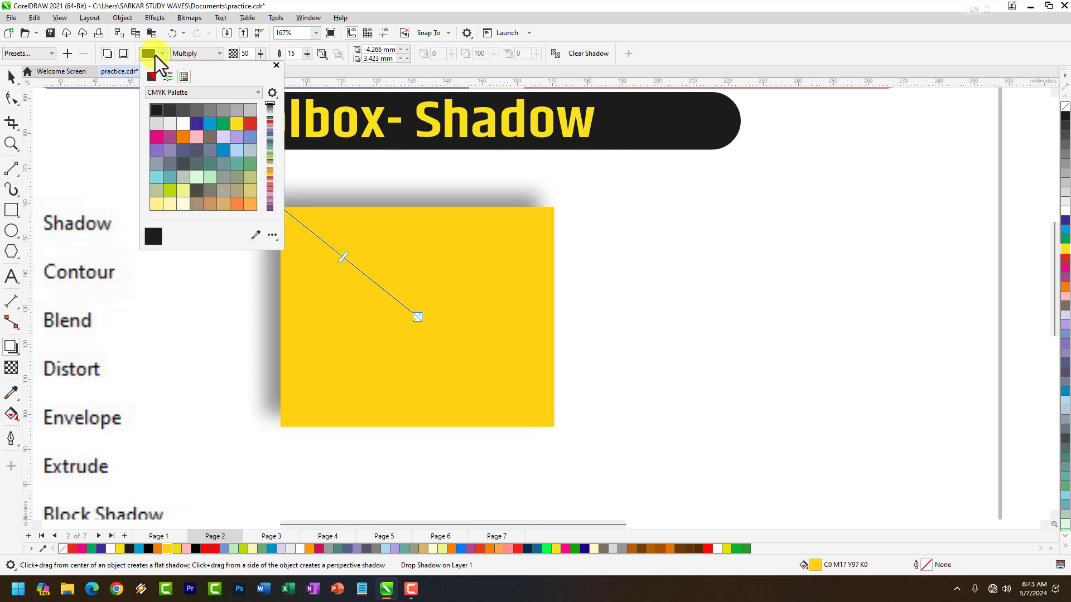
{"action": "left_click", "coordinate": [251, 123]}
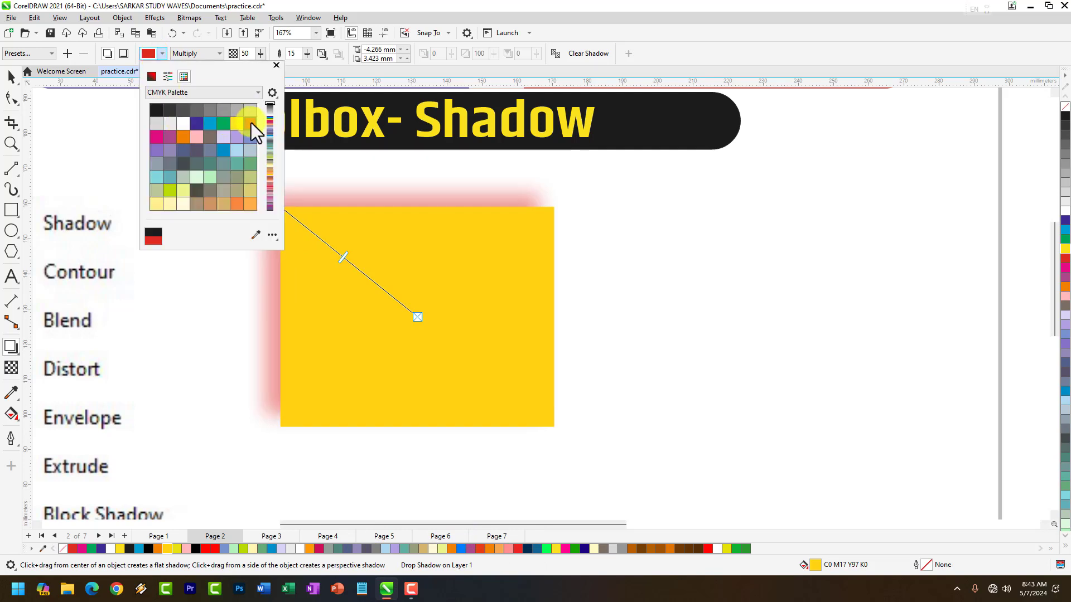
{"action": "left_click", "coordinate": [158, 135]}
{"action": "left_click", "coordinate": [181, 136]}
{"action": "left_click", "coordinate": [196, 138]}
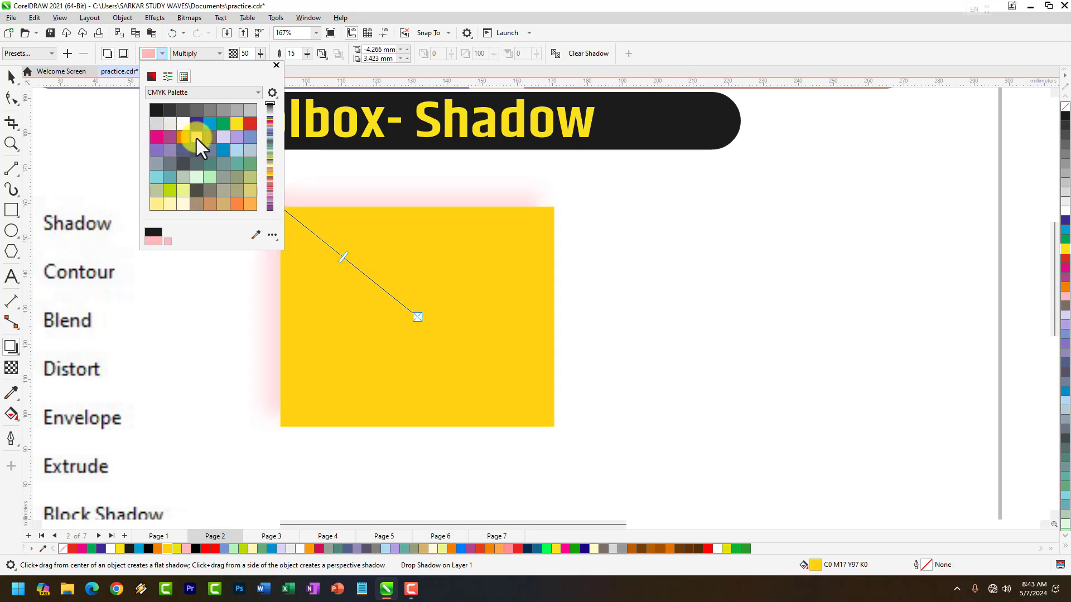
{"action": "left_click", "coordinate": [183, 138]}
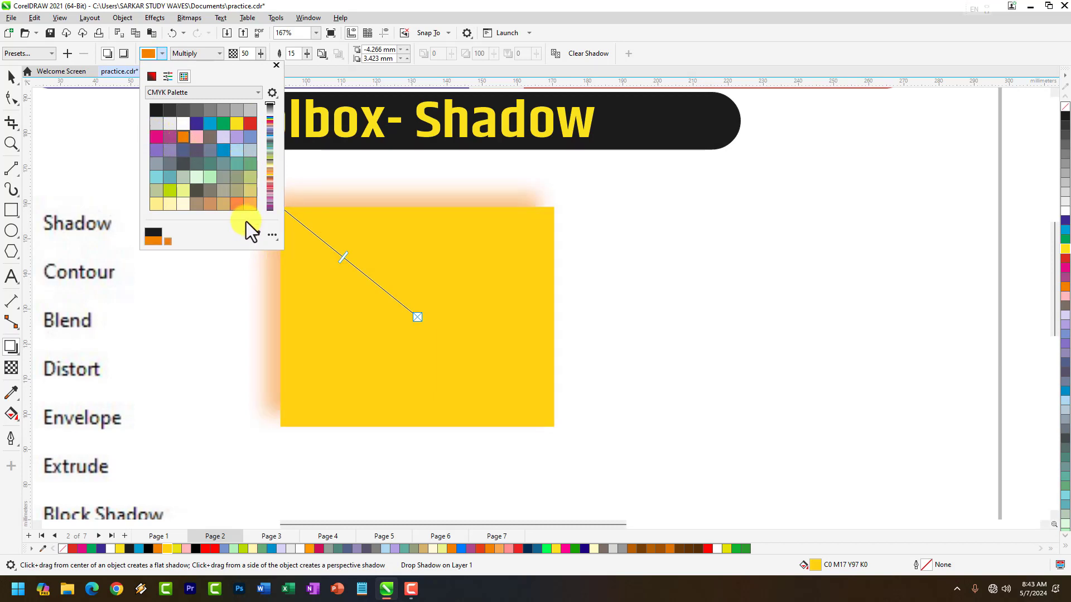
{"action": "left_click", "coordinate": [157, 110]}
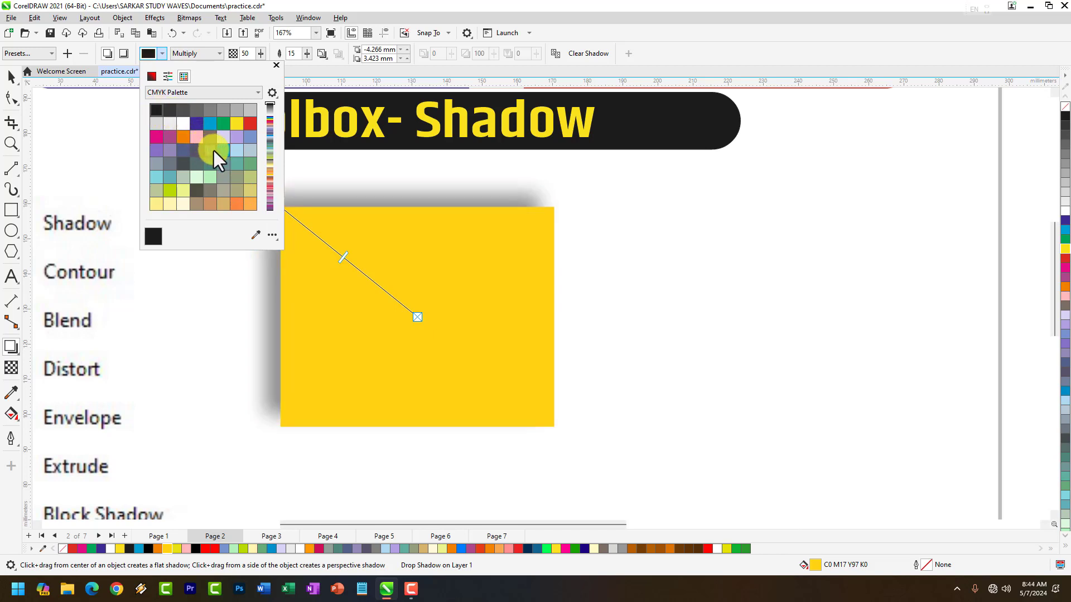
{"action": "left_click", "coordinate": [162, 54]}
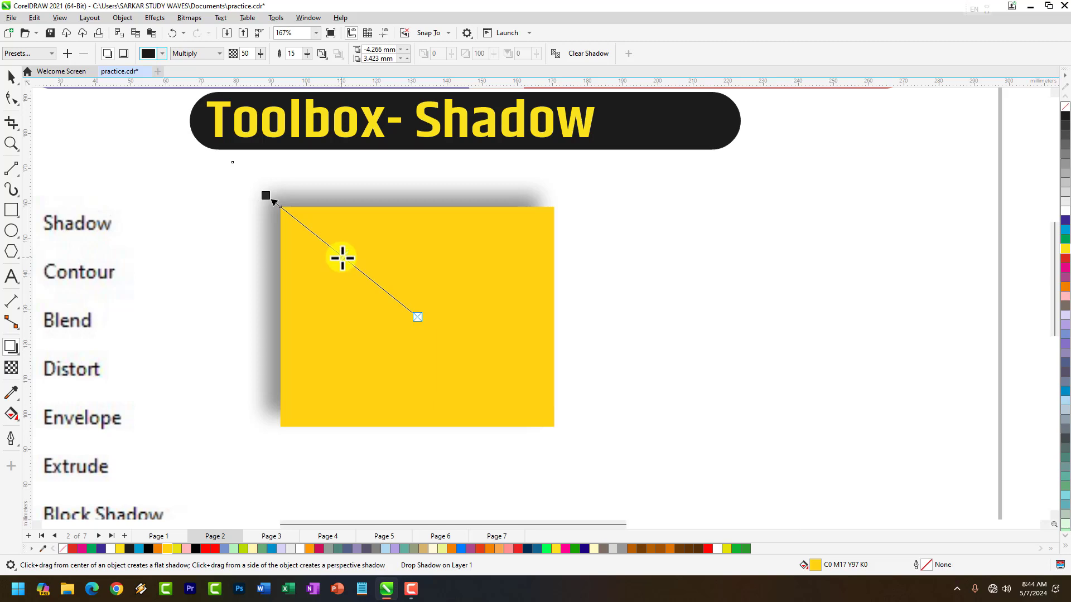
Redirect the shadow past the rectangle's upper-right corner, offset about 4.9 mm and 4.0 mm with 66 opacity, and convert it to an inner shadow.
{"action": "left_click_drag", "start_coordinate": [340, 257], "coordinate": [320, 249]}
{"action": "left_click_drag", "start_coordinate": [281, 317], "coordinate": [562, 313]}
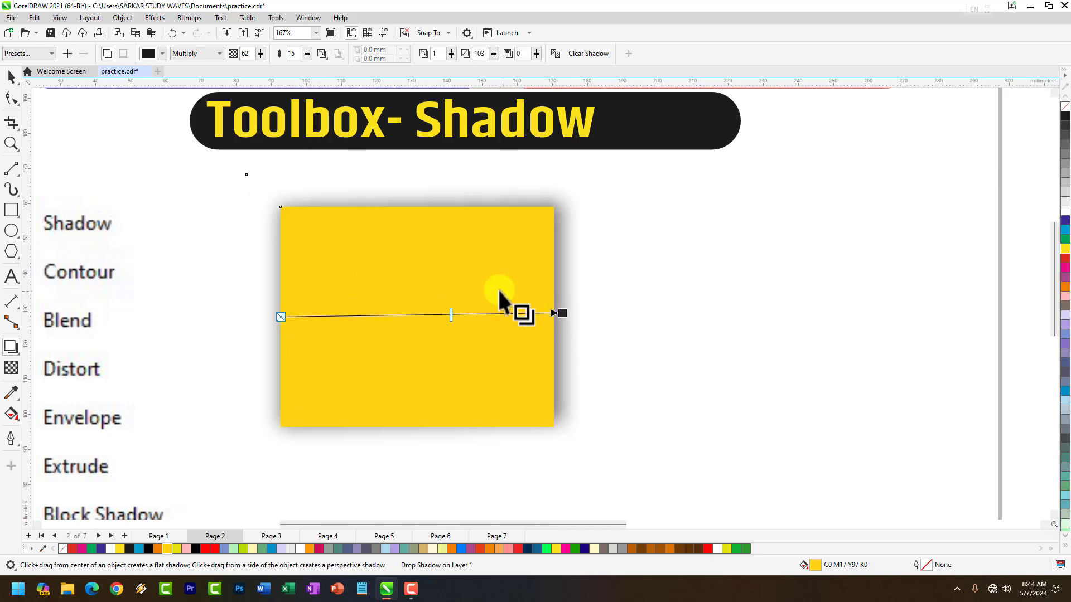
{"action": "left_click_drag", "start_coordinate": [417, 317], "coordinate": [567, 193]}
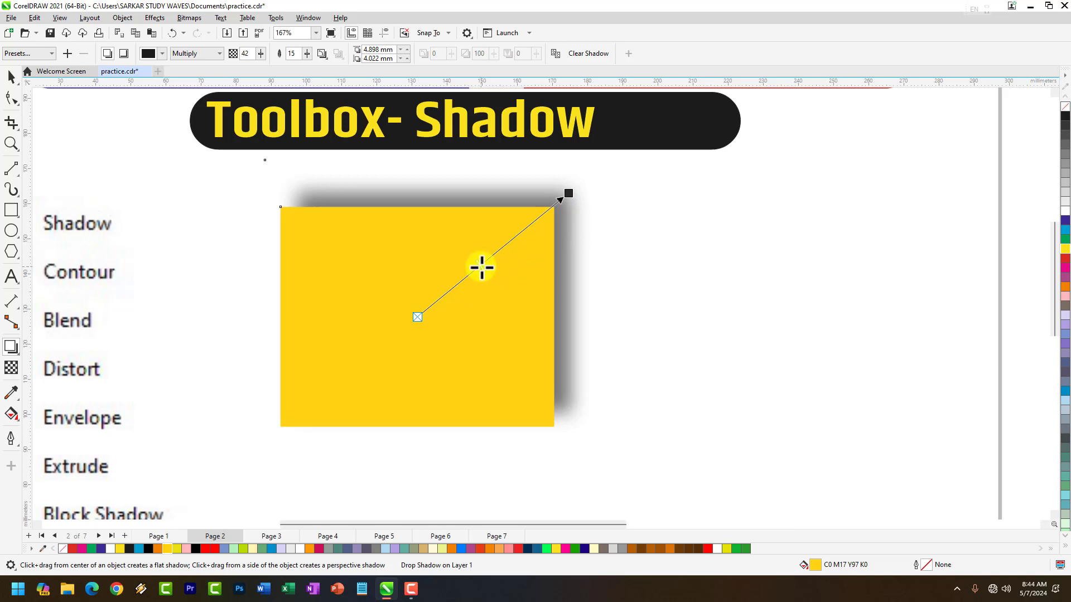
{"action": "left_click_drag", "start_coordinate": [482, 268], "coordinate": [515, 239]}
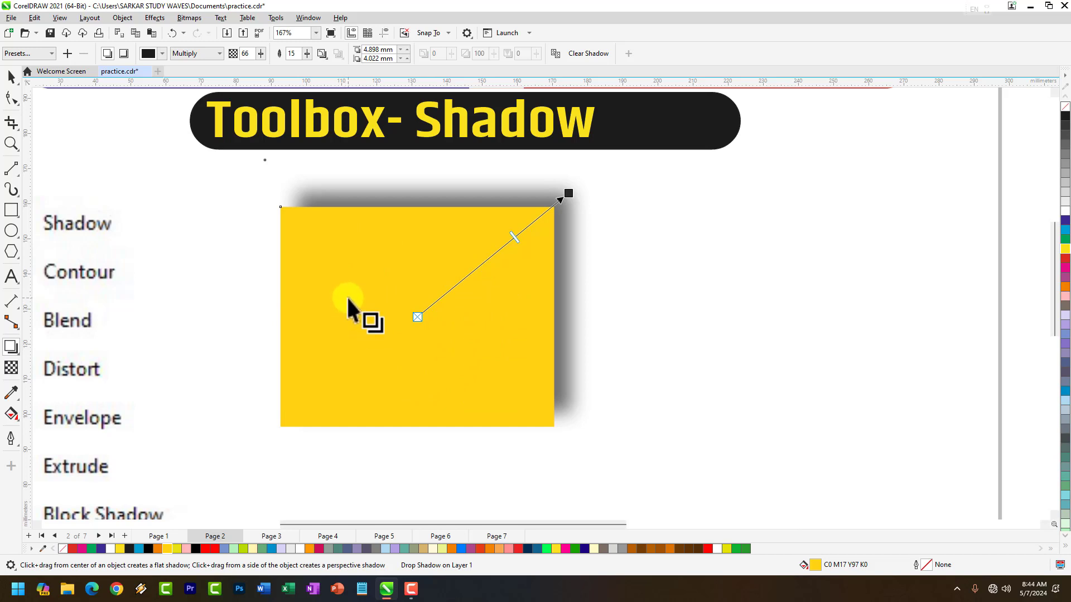
{"action": "left_click", "coordinate": [124, 53]}
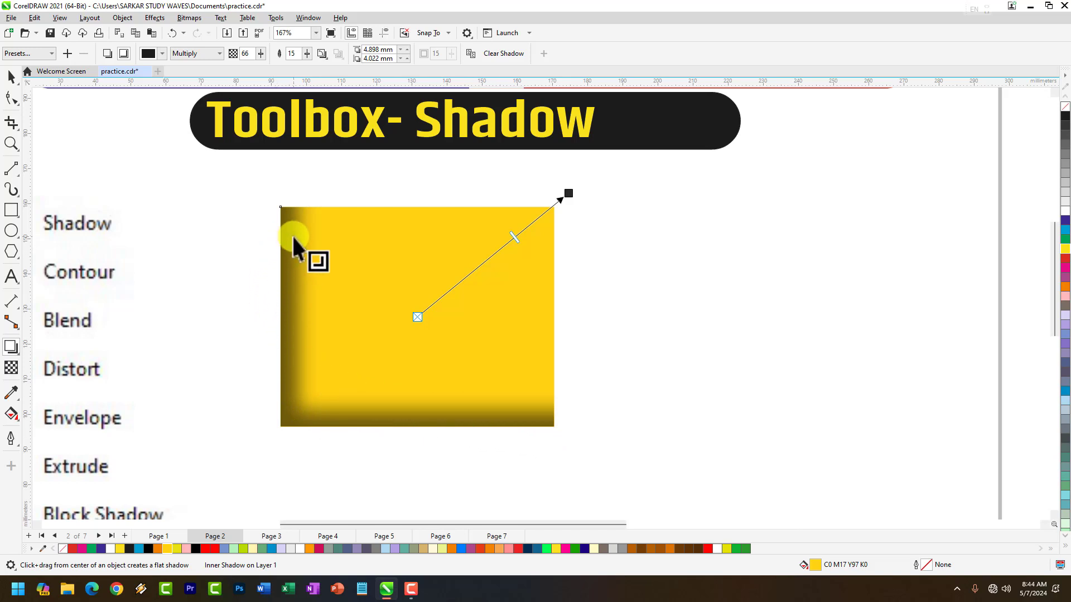
Try orange, pink, lavender, teal, slate and dark blue as the inner shadow's colour and return it to black.
{"action": "left_click", "coordinate": [162, 53]}
{"action": "left_click", "coordinate": [185, 137]}
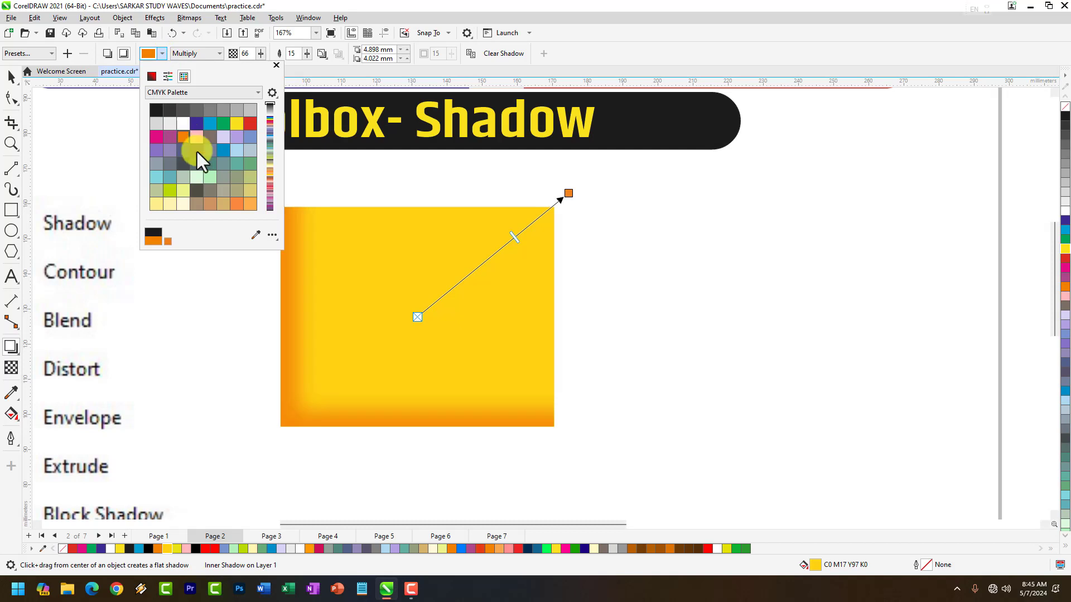
{"action": "left_click", "coordinate": [198, 137]}
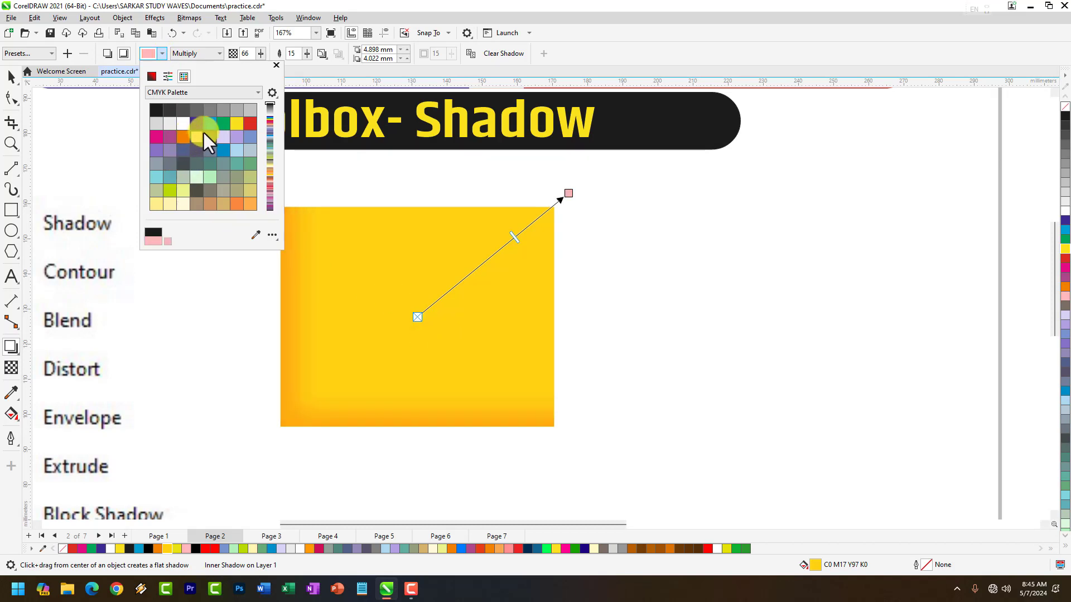
{"action": "left_click", "coordinate": [236, 124]}
{"action": "left_click", "coordinate": [239, 139]}
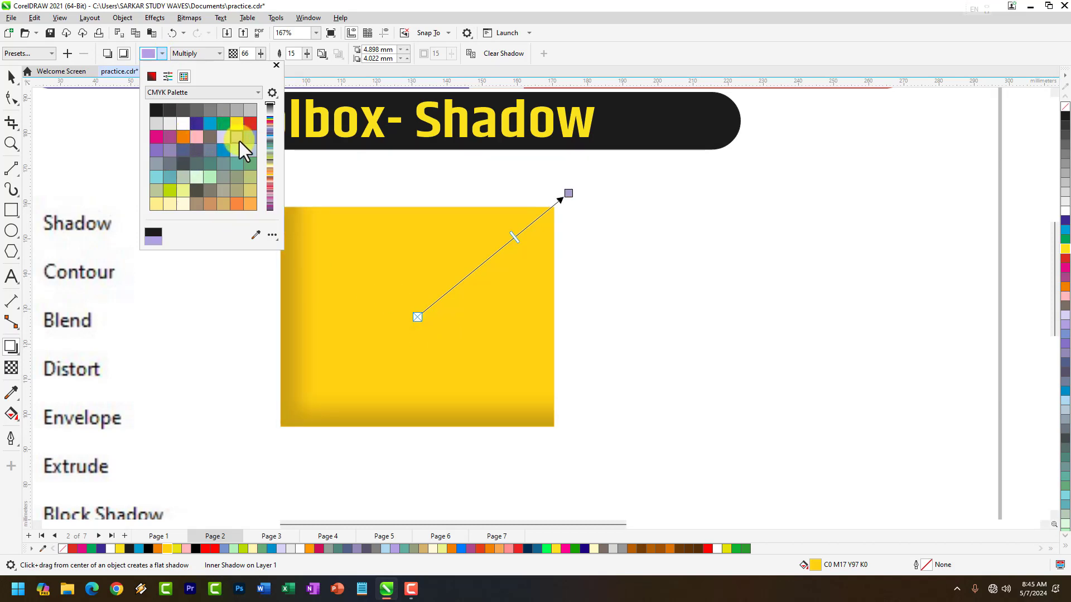
{"action": "left_click", "coordinate": [235, 162]}
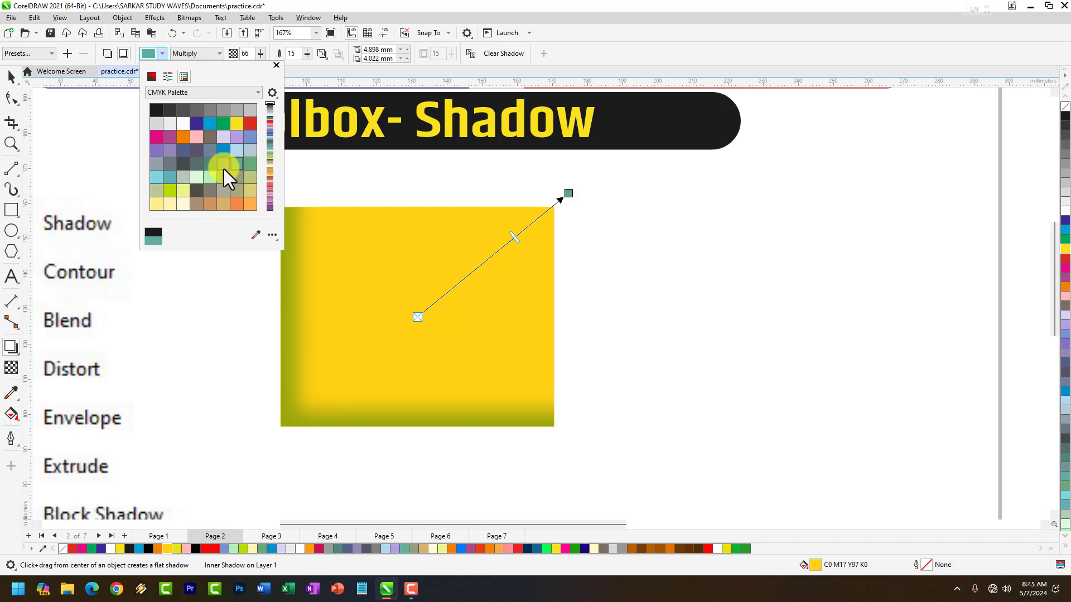
{"action": "left_click", "coordinate": [223, 166]}
{"action": "left_click", "coordinate": [196, 168]}
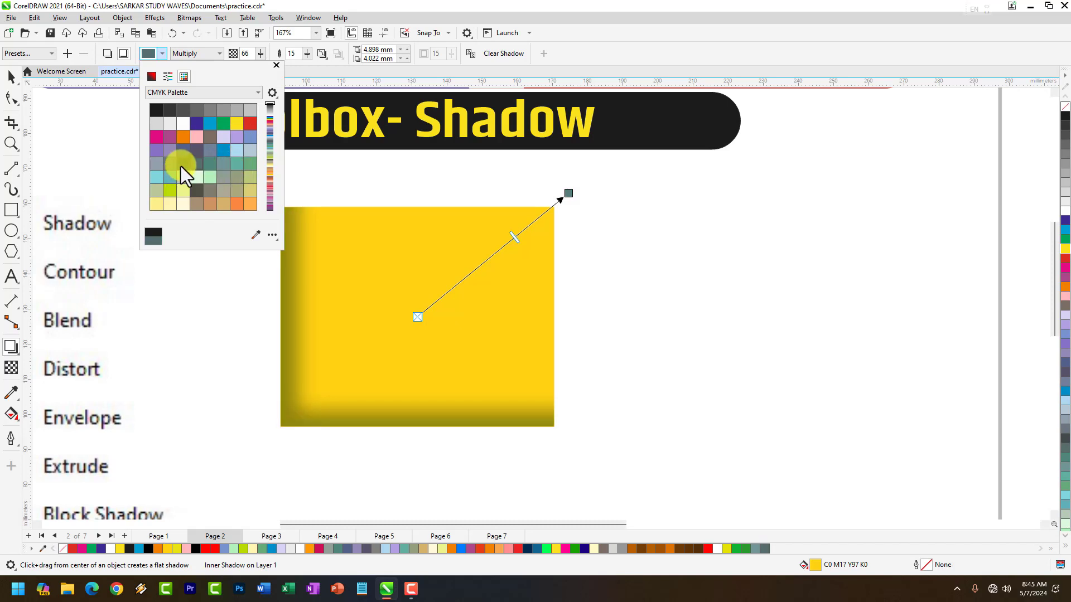
{"action": "left_click", "coordinate": [180, 167]}
{"action": "left_click", "coordinate": [192, 136]}
{"action": "left_click", "coordinate": [195, 123]}
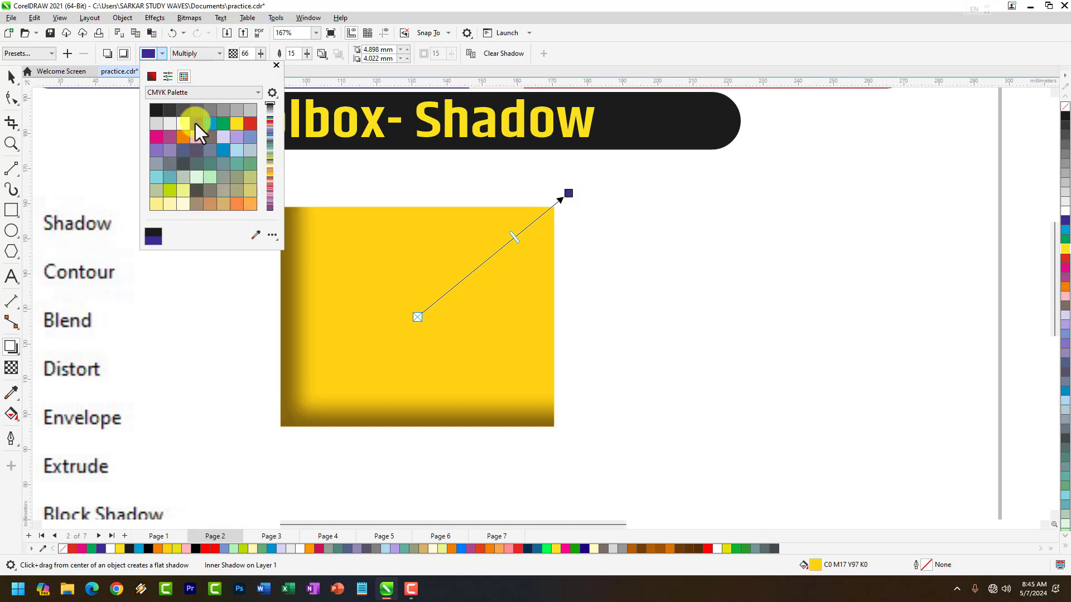
{"action": "left_click", "coordinate": [159, 109]}
{"action": "left_click", "coordinate": [176, 113]}
{"action": "left_click", "coordinate": [159, 110]}
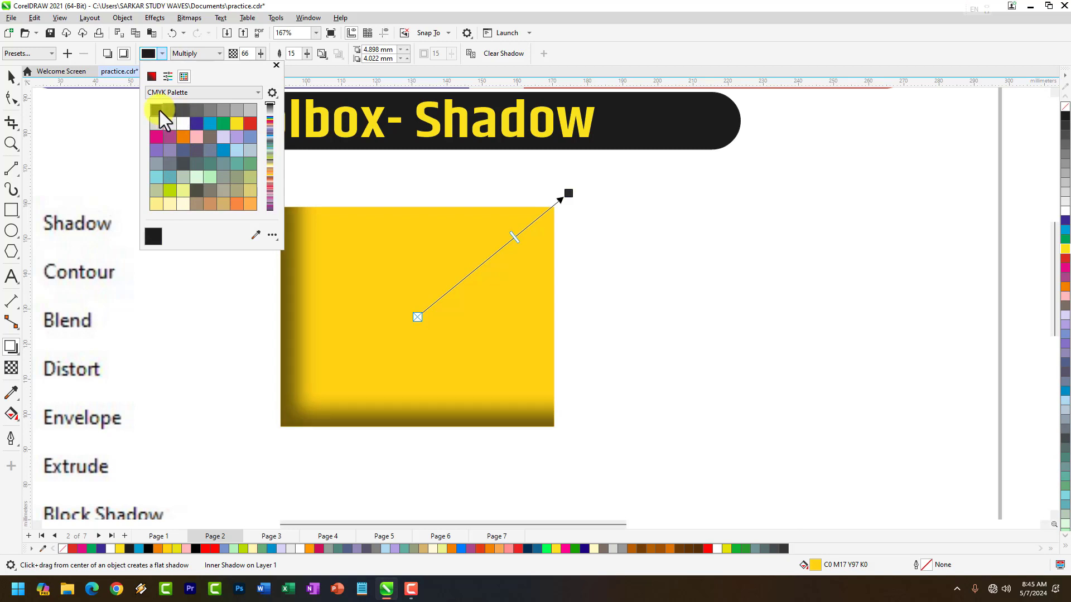
{"action": "left_click", "coordinate": [162, 54]}
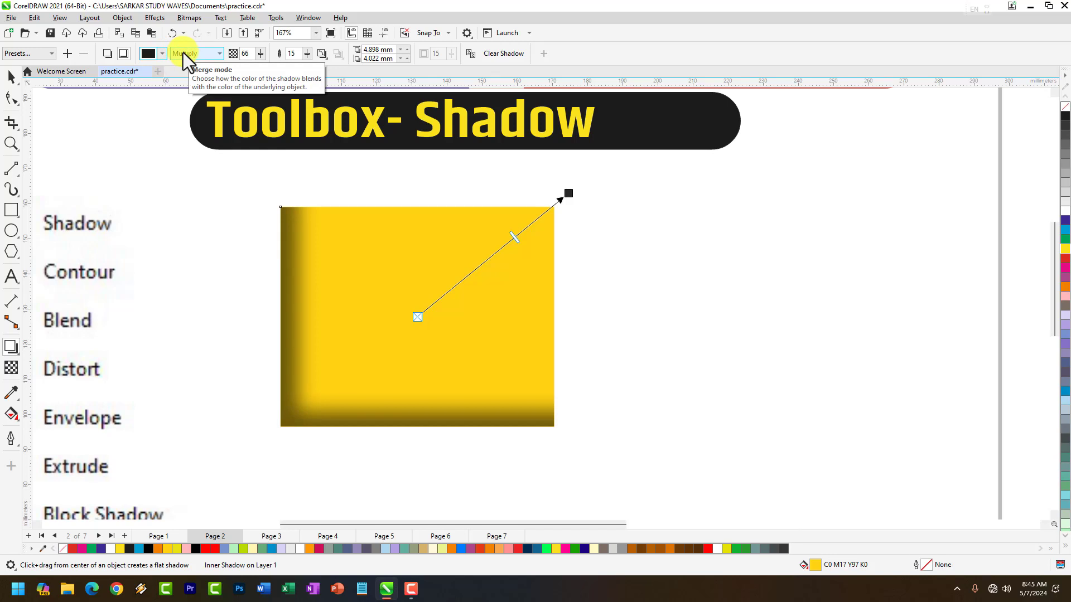
Try the Subtract and Add merge modes on the inner shadow and return it to Multiply.
{"action": "left_click", "coordinate": [197, 53]}
{"action": "left_click", "coordinate": [185, 80]}
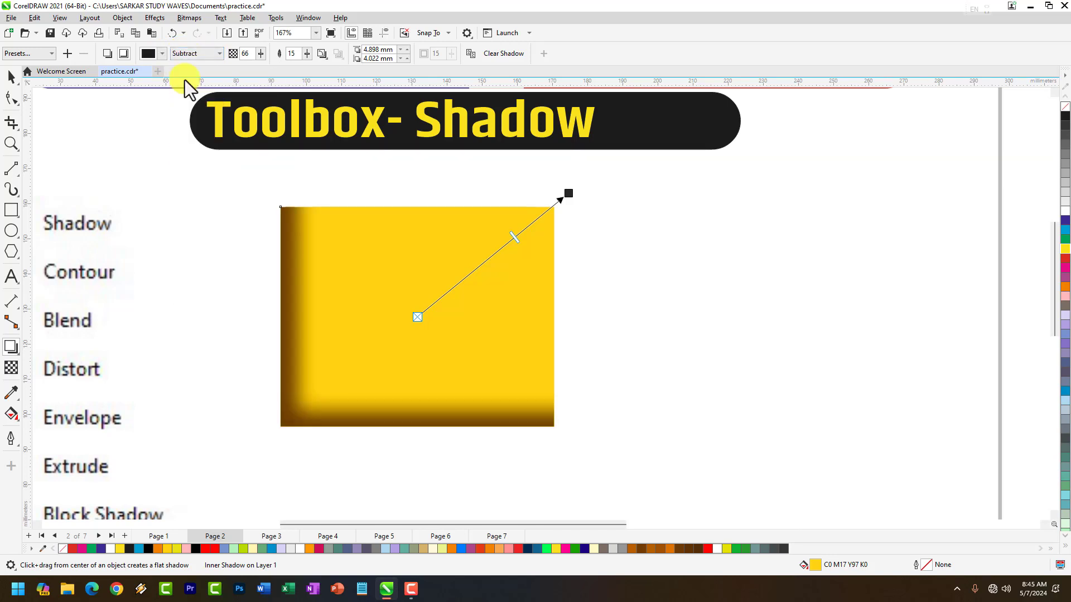
{"action": "left_click", "coordinate": [197, 53]}
{"action": "left_click", "coordinate": [186, 71]}
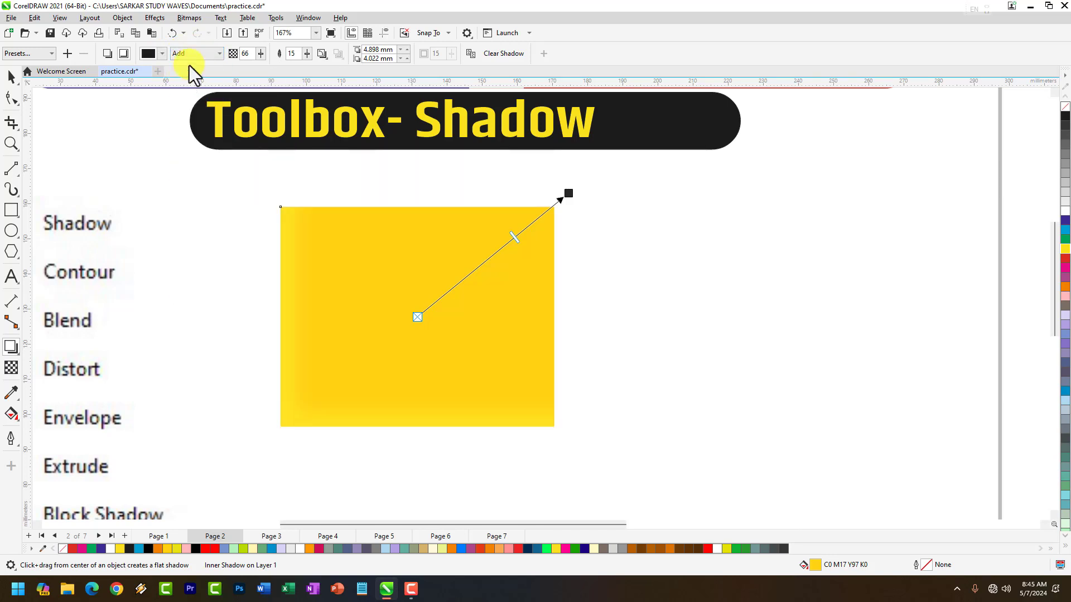
{"action": "left_click", "coordinate": [205, 56]}
{"action": "left_click", "coordinate": [194, 100]}
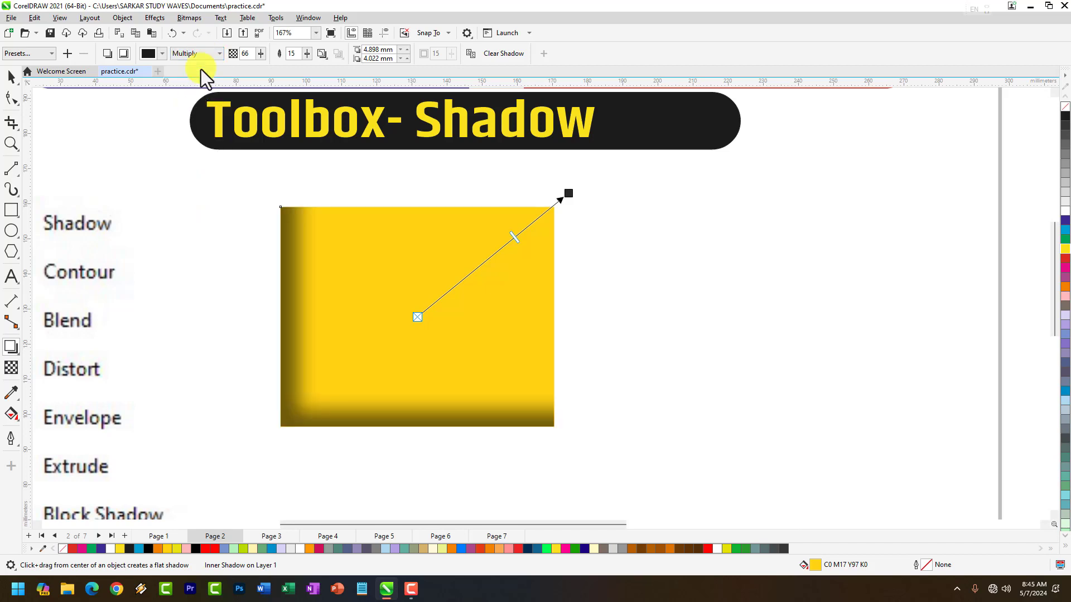
Try the Normal, Texturize, Divide and Difference merge modes on the yellow rectangle's inner shadow.
{"action": "left_click", "coordinate": [203, 55]}
{"action": "left_click", "coordinate": [199, 66]}
{"action": "left_click", "coordinate": [208, 51]}
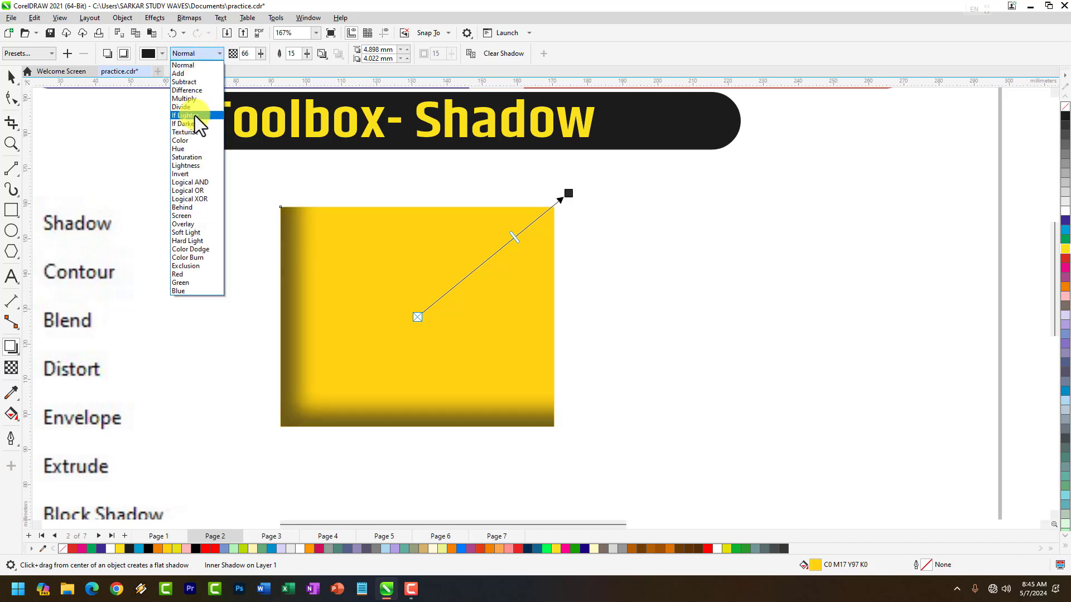
{"action": "left_click", "coordinate": [189, 132]}
{"action": "left_click", "coordinate": [204, 53]}
{"action": "left_click", "coordinate": [187, 105]}
{"action": "left_click", "coordinate": [213, 51]}
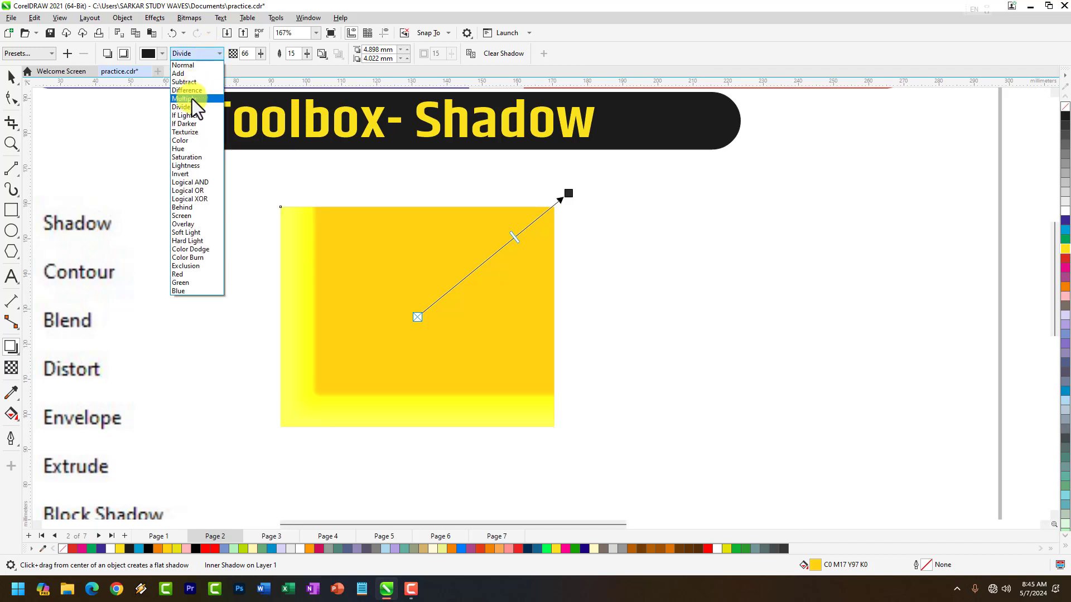
{"action": "left_click", "coordinate": [192, 90]}
{"action": "left_click", "coordinate": [203, 52]}
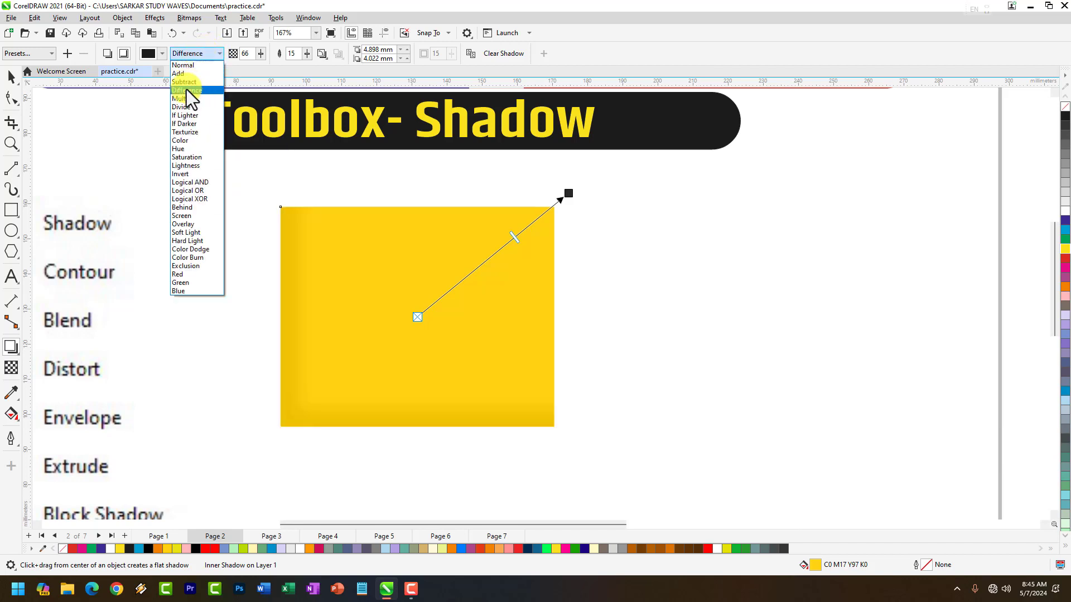
{"action": "left_click", "coordinate": [187, 89]}
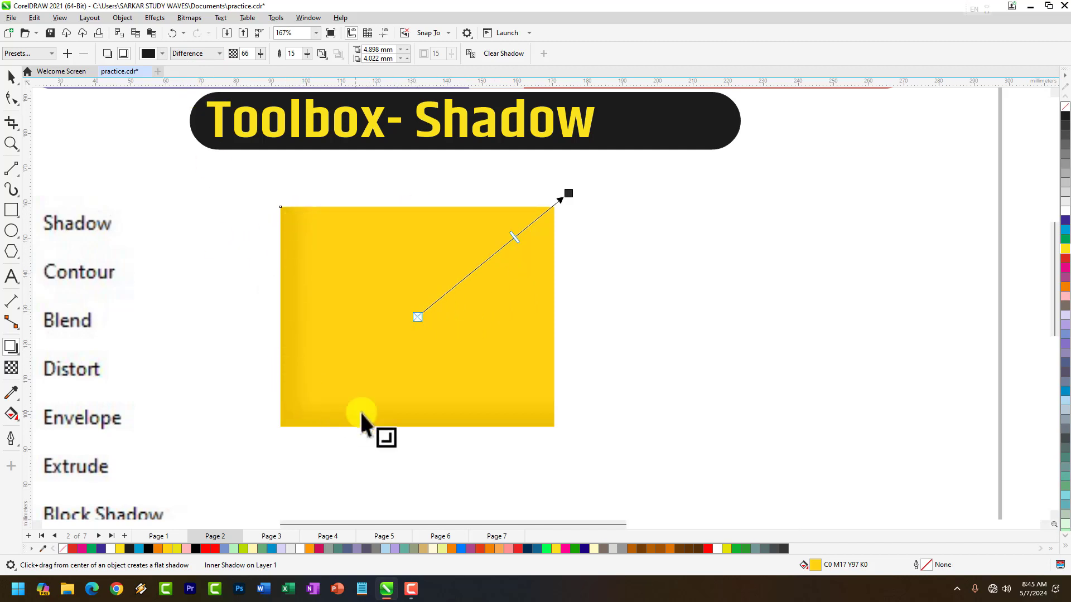
Compare the Subtract, Multiply, Normal and Add merge modes on the rectangle's inner shadow.
{"action": "left_click", "coordinate": [215, 55]}
{"action": "left_click", "coordinate": [185, 82]}
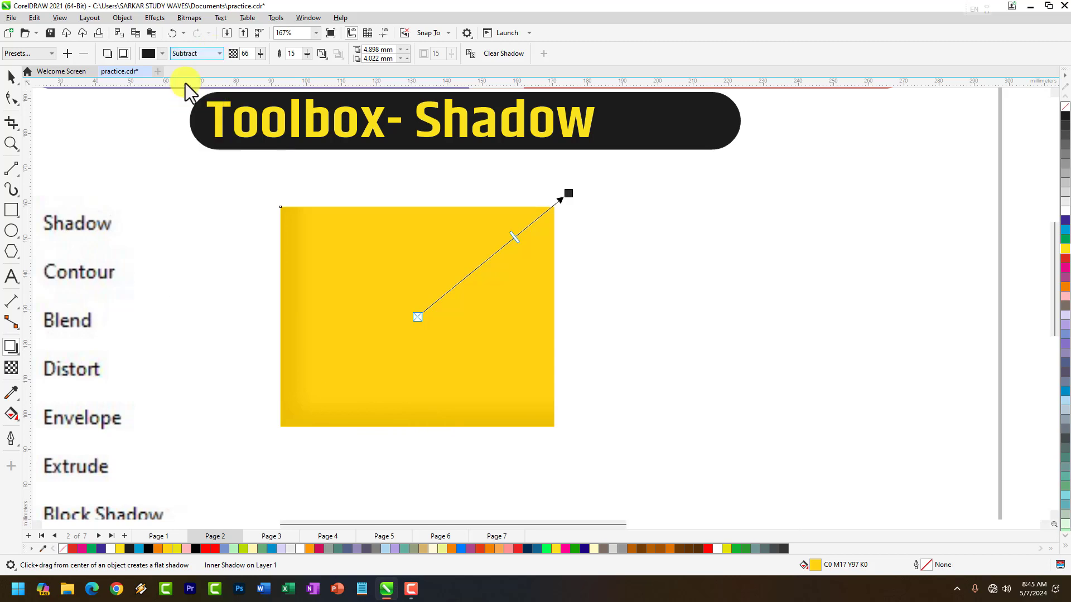
{"action": "left_click", "coordinate": [204, 51]}
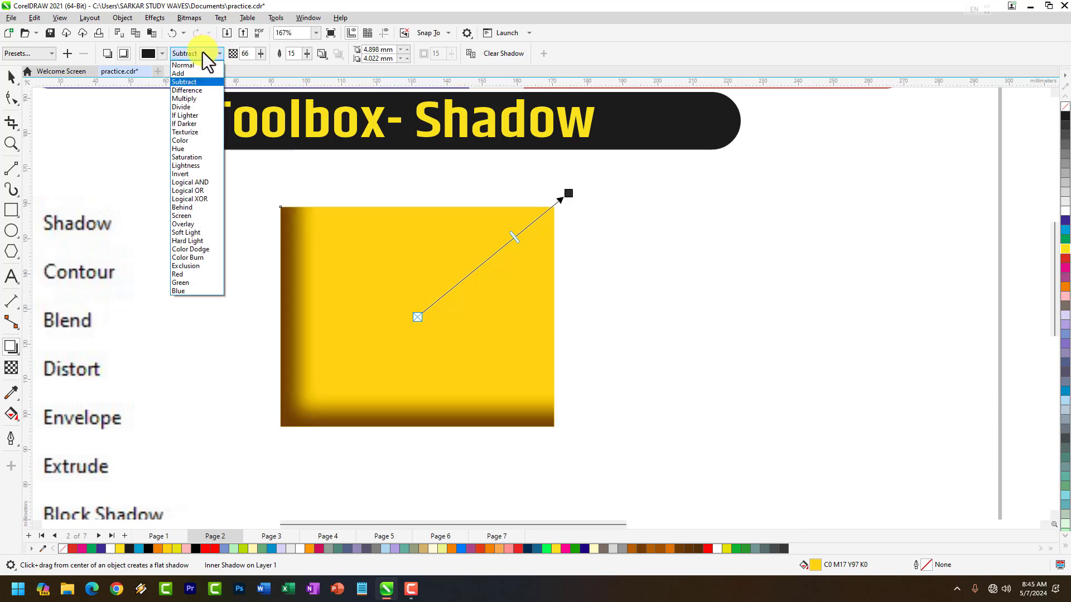
{"action": "left_click", "coordinate": [192, 99]}
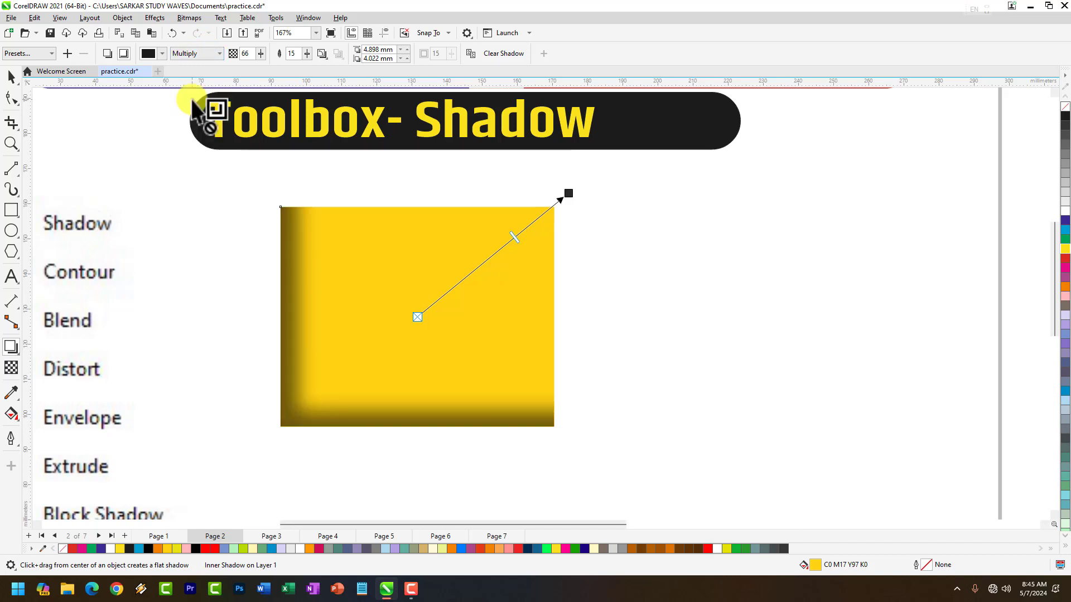
{"action": "left_click", "coordinate": [207, 56]}
{"action": "left_click", "coordinate": [196, 68]}
{"action": "left_click", "coordinate": [202, 51]}
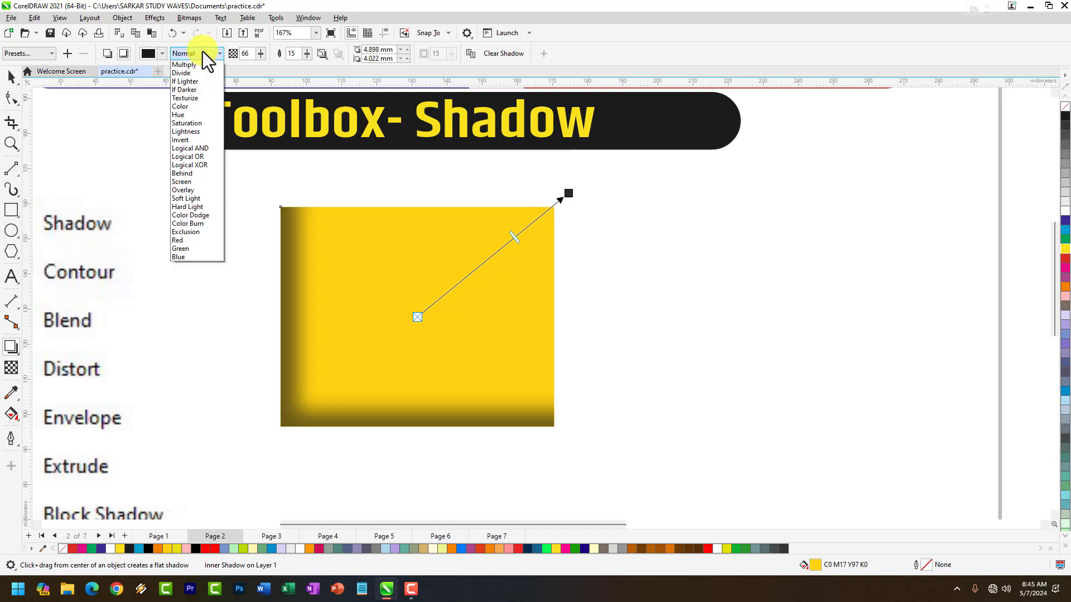
{"action": "left_click", "coordinate": [192, 76]}
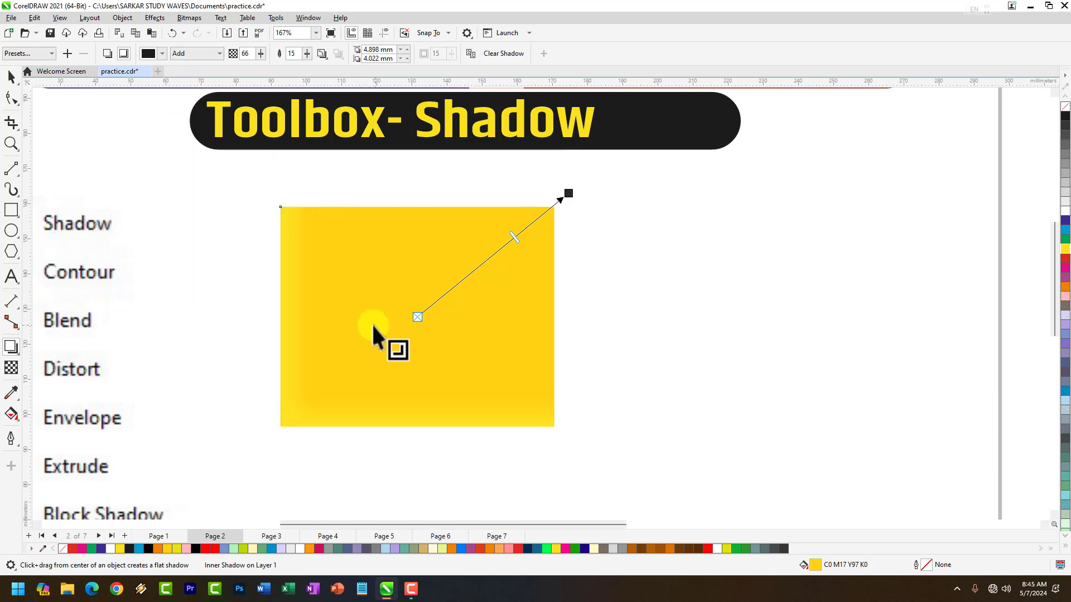
Convert the rectangle's inner shadow to a drop shadow and set its merge mode to Normal.
{"action": "left_click", "coordinate": [109, 56]}
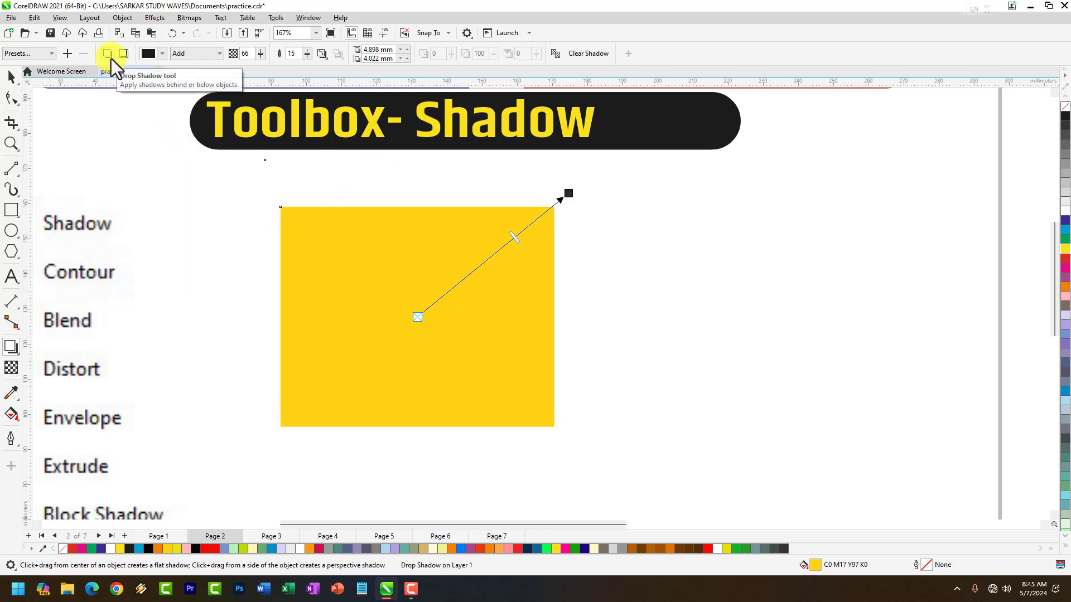
{"action": "left_click", "coordinate": [180, 56]}
{"action": "left_click", "coordinate": [186, 66]}
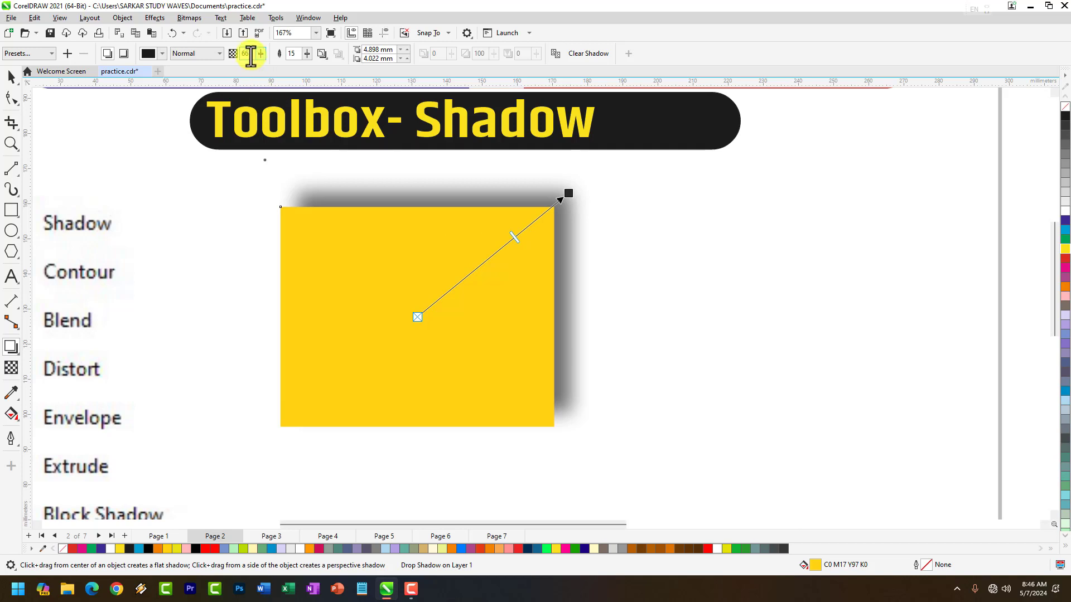
Raise the drop shadow's feathering to 68, then reduce it to 26.
{"action": "left_click", "coordinate": [306, 58]}
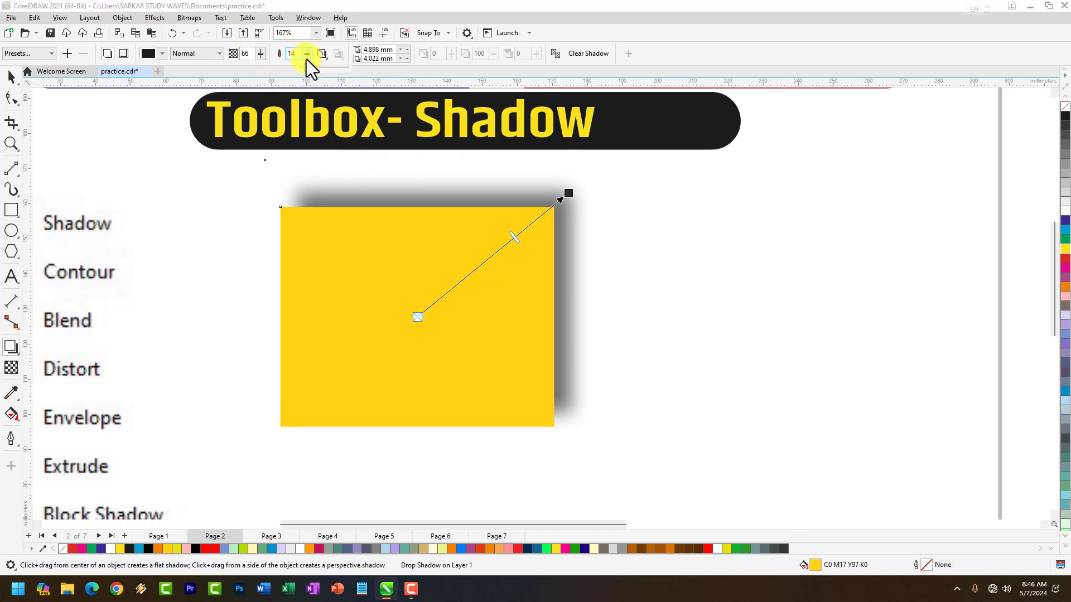
{"action": "left_click_drag", "start_coordinate": [306, 66], "coordinate": [333, 69]}
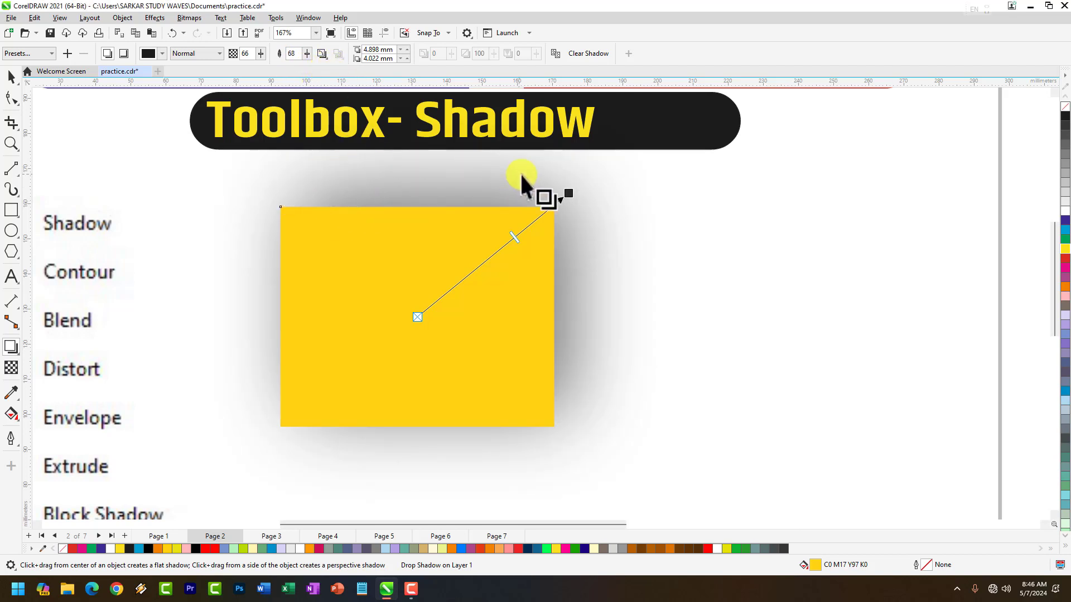
{"action": "left_click", "coordinate": [307, 53]}
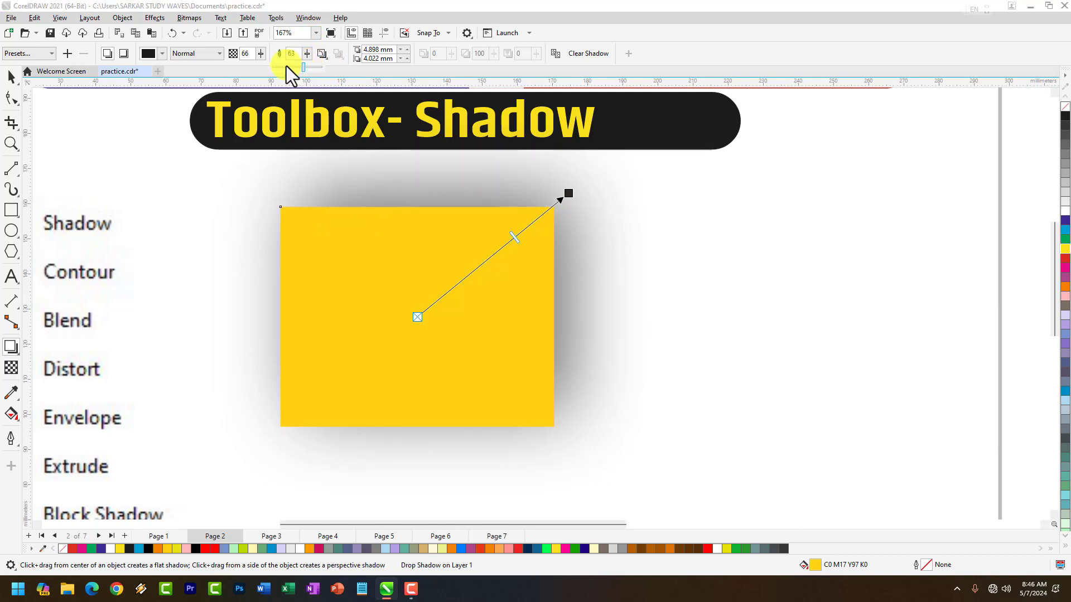
{"action": "left_click", "coordinate": [290, 68]}
{"action": "left_click", "coordinate": [306, 55]}
{"action": "left_click", "coordinate": [309, 66]}
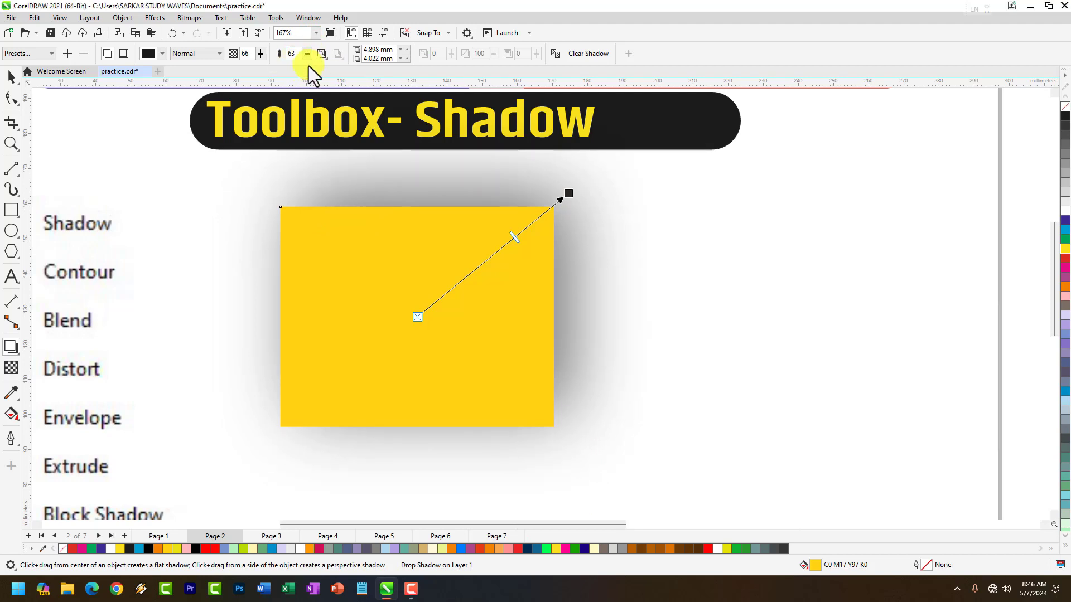
{"action": "left_click", "coordinate": [306, 54]}
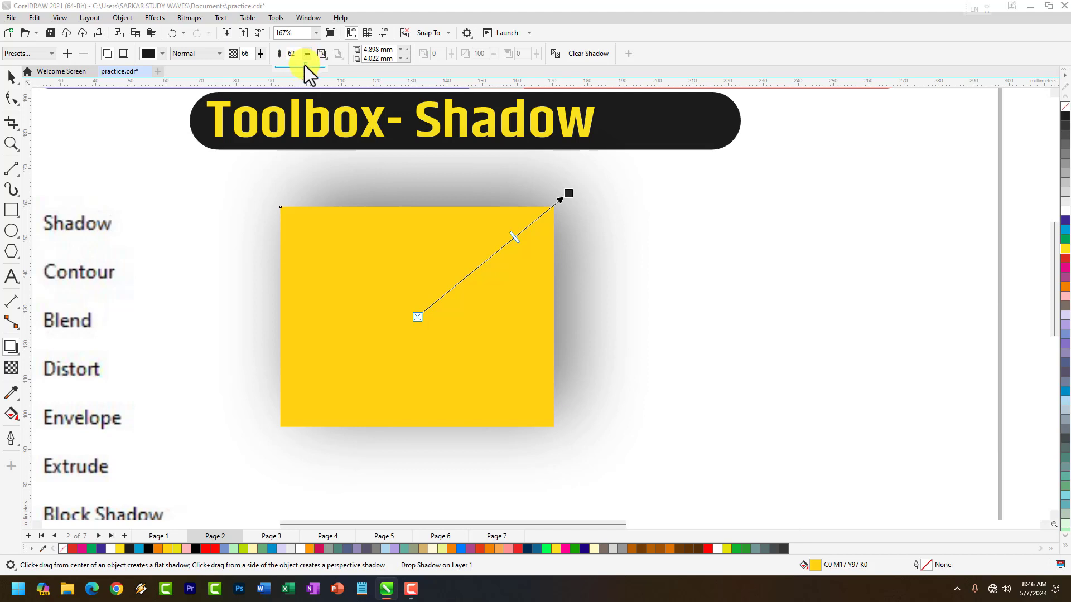
{"action": "left_click_drag", "start_coordinate": [289, 65], "coordinate": [288, 66]}
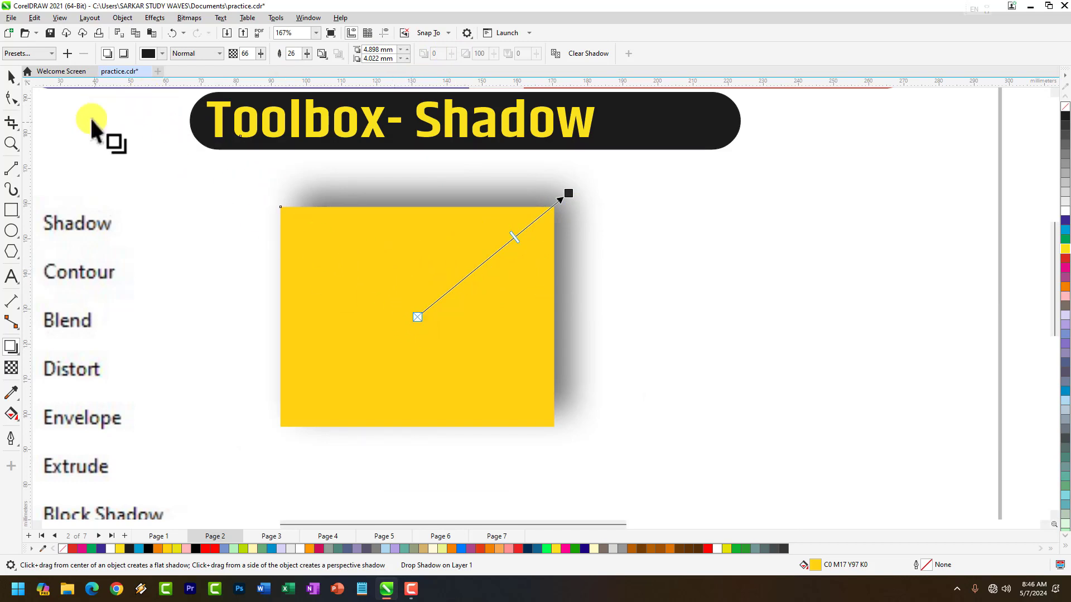
Try the Flat Top Right, Flat Top Left and Large Glow shadow presets on the yellow rectangle.
{"action": "left_click", "coordinate": [41, 52]}
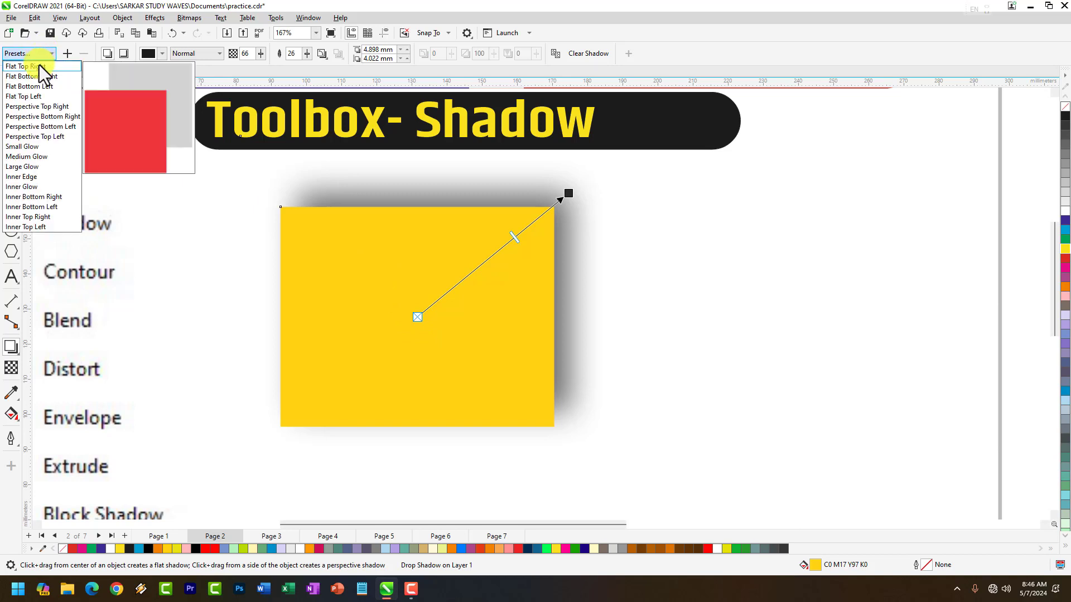
{"action": "left_click", "coordinate": [39, 65]}
{"action": "left_click", "coordinate": [49, 52]}
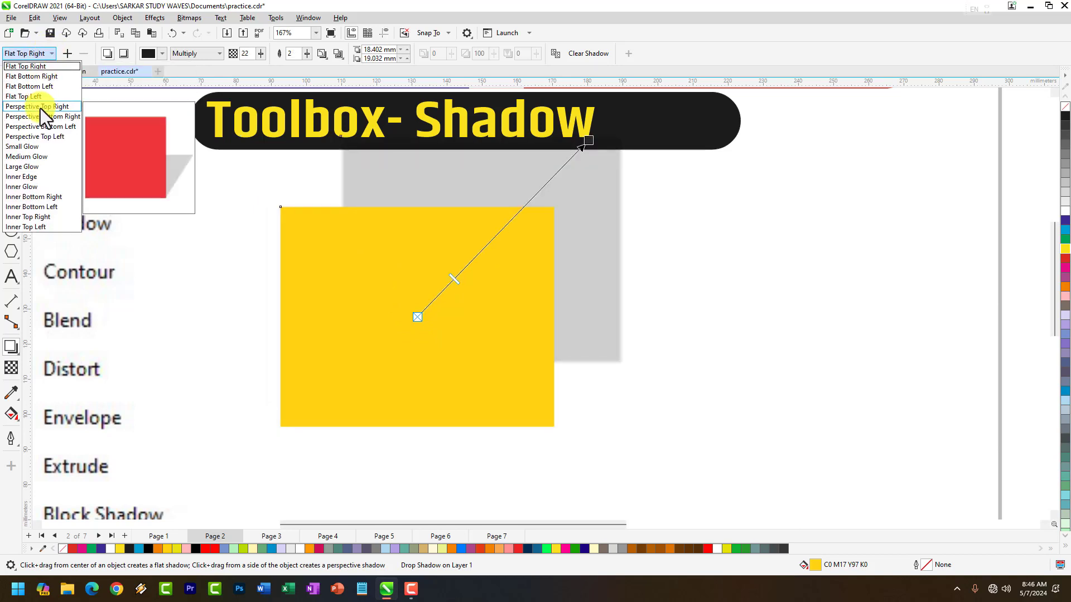
{"action": "left_click", "coordinate": [40, 102]}
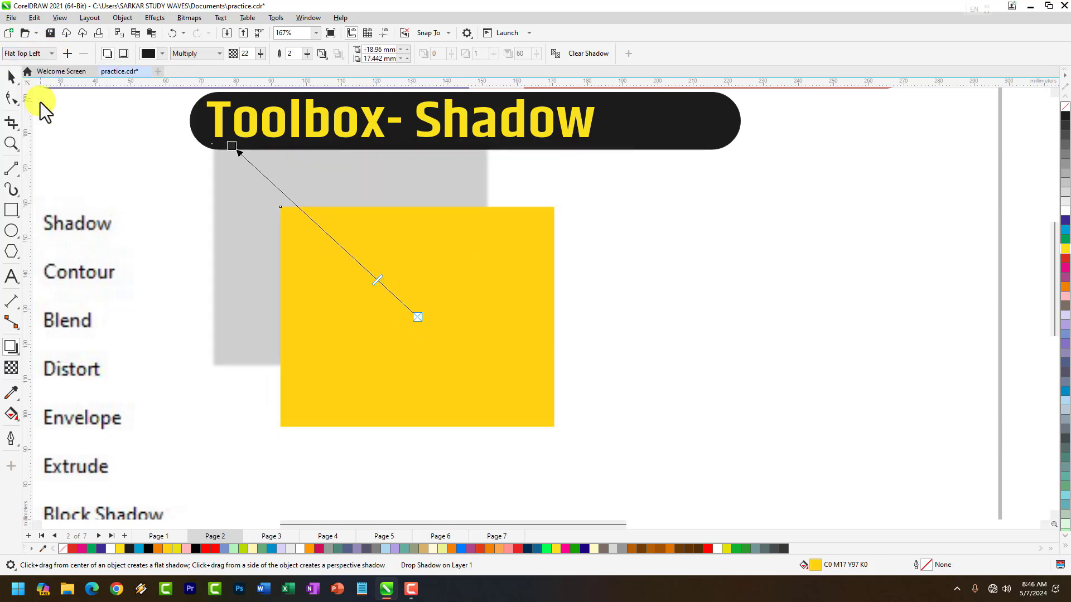
{"action": "left_click", "coordinate": [43, 54]}
{"action": "left_click", "coordinate": [49, 161]}
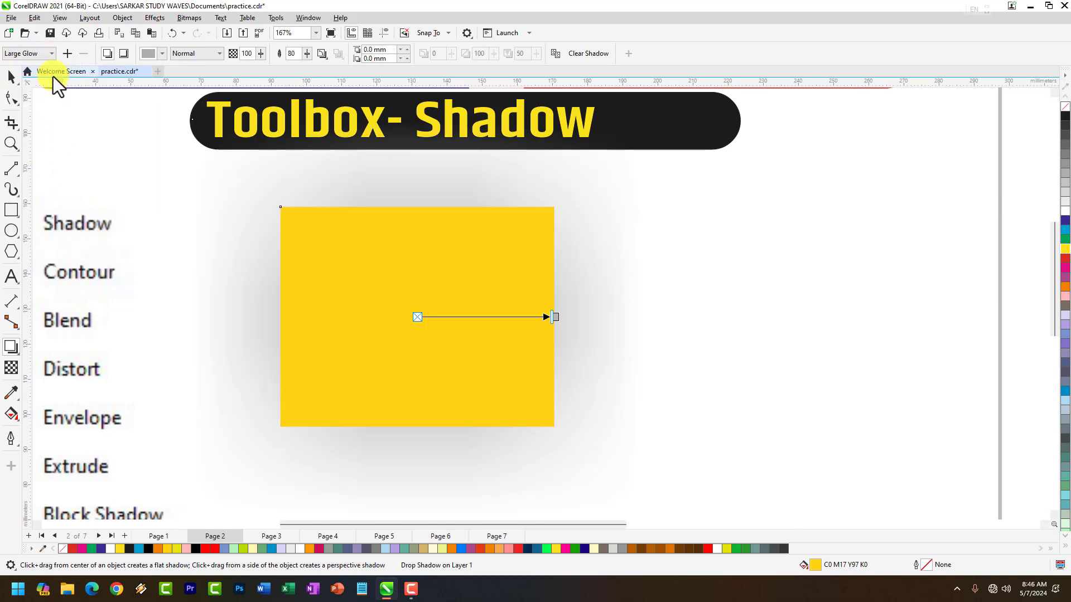
Try the Inner Glow and Inner Bottom Right shadow presets, and finish with Inner Bottom Left on the rectangle.
{"action": "left_click", "coordinate": [40, 53]}
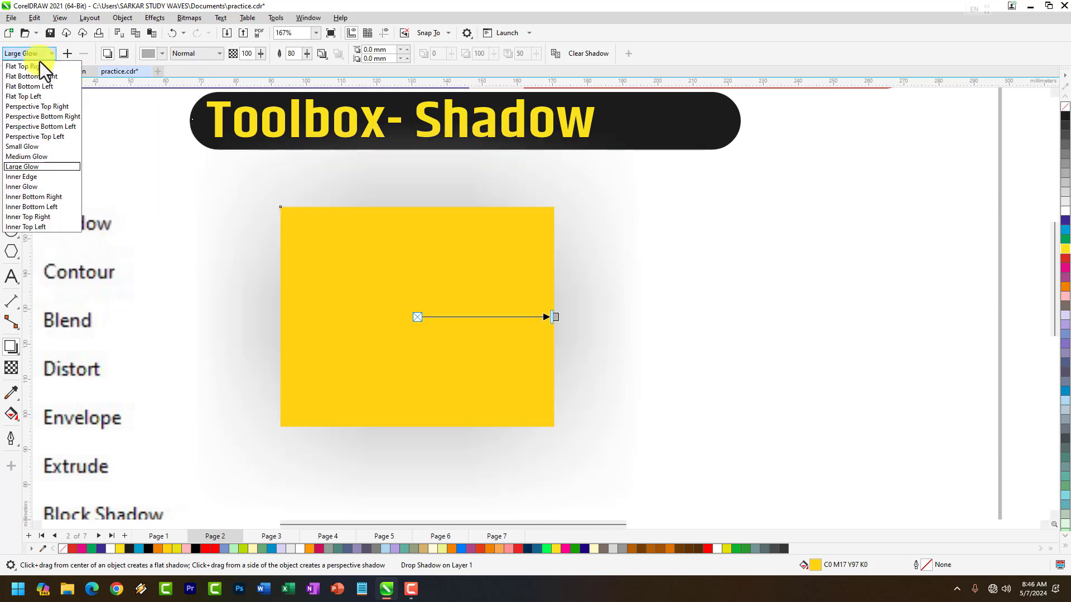
{"action": "left_click", "coordinate": [39, 187]}
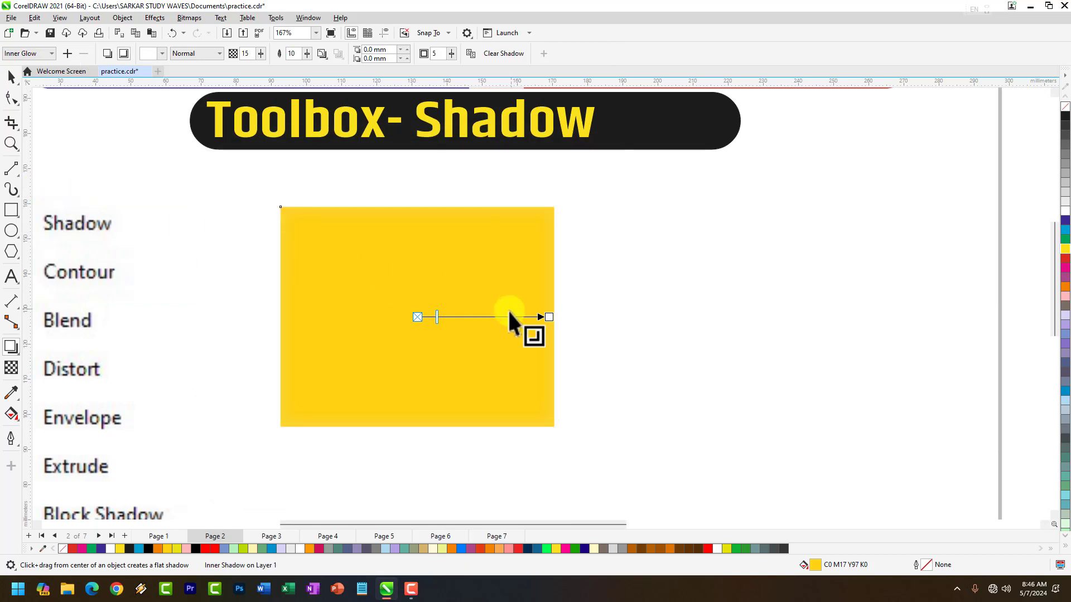
{"action": "left_click", "coordinate": [41, 53]}
{"action": "left_click", "coordinate": [23, 197]}
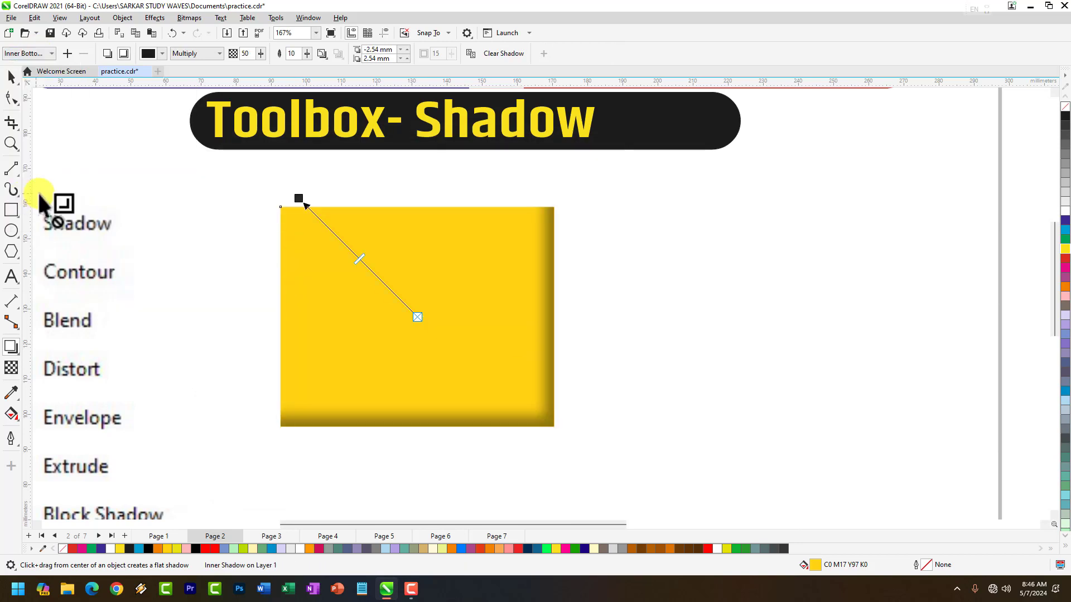
{"action": "left_click", "coordinate": [25, 55]}
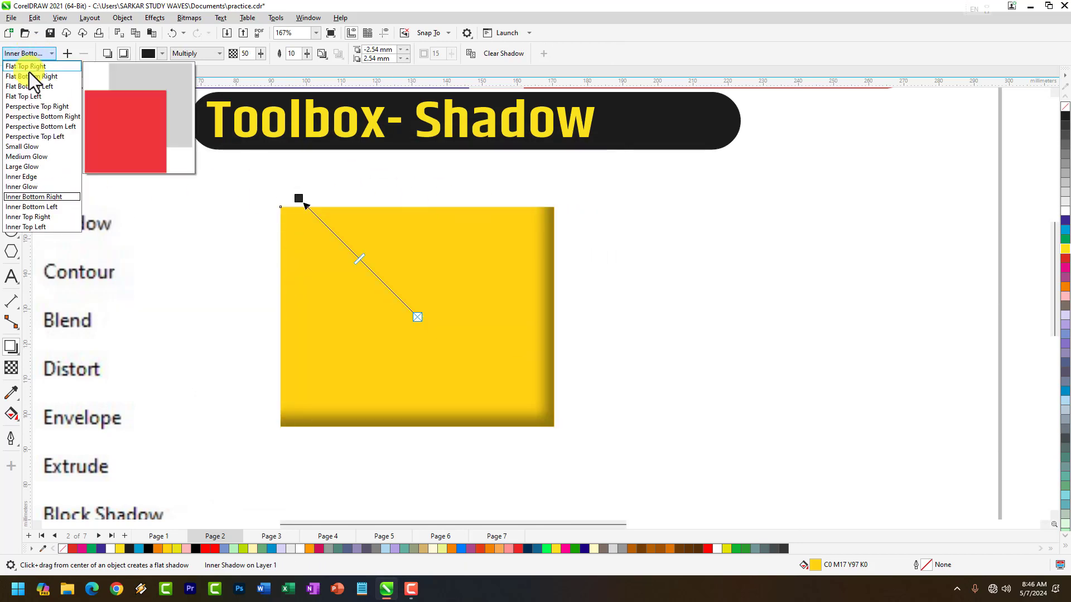
{"action": "left_click", "coordinate": [42, 206]}
Delete the yellow rectangle together with its inner shadow from the page.
{"action": "scroll", "coordinate": [441, 283], "scroll_direction": "down", "scroll_amount": 2}
{"action": "scroll", "coordinate": [441, 282], "scroll_direction": "down", "scroll_amount": 1}
{"action": "scroll", "coordinate": [560, 329], "scroll_direction": "up", "scroll_amount": 4}
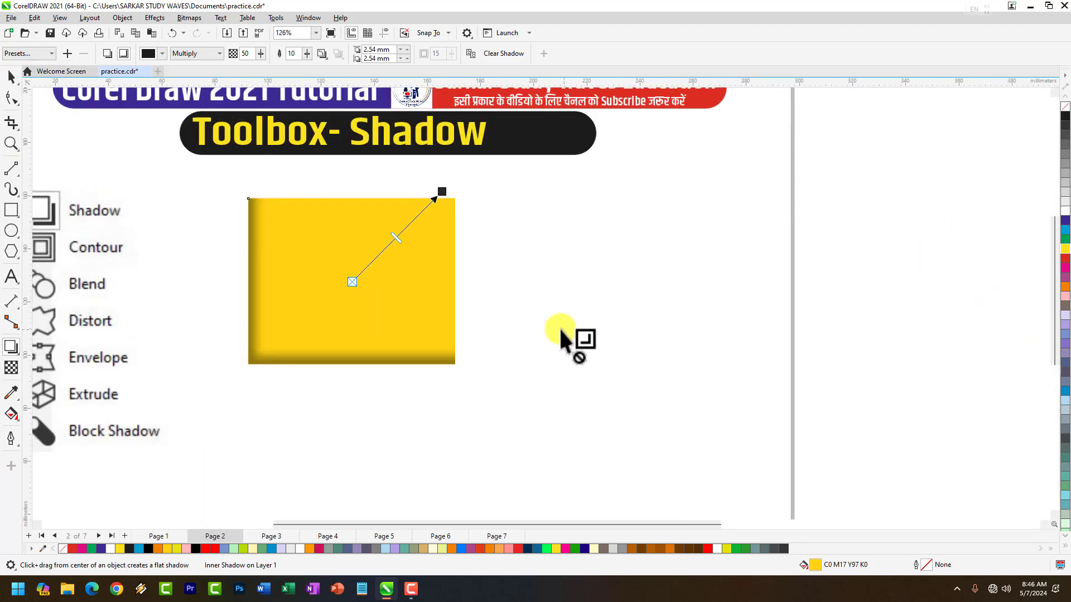
{"action": "scroll", "coordinate": [307, 307], "scroll_direction": "down", "scroll_amount": 3}
{"action": "scroll", "coordinate": [113, 286], "scroll_direction": "up", "scroll_amount": 2}
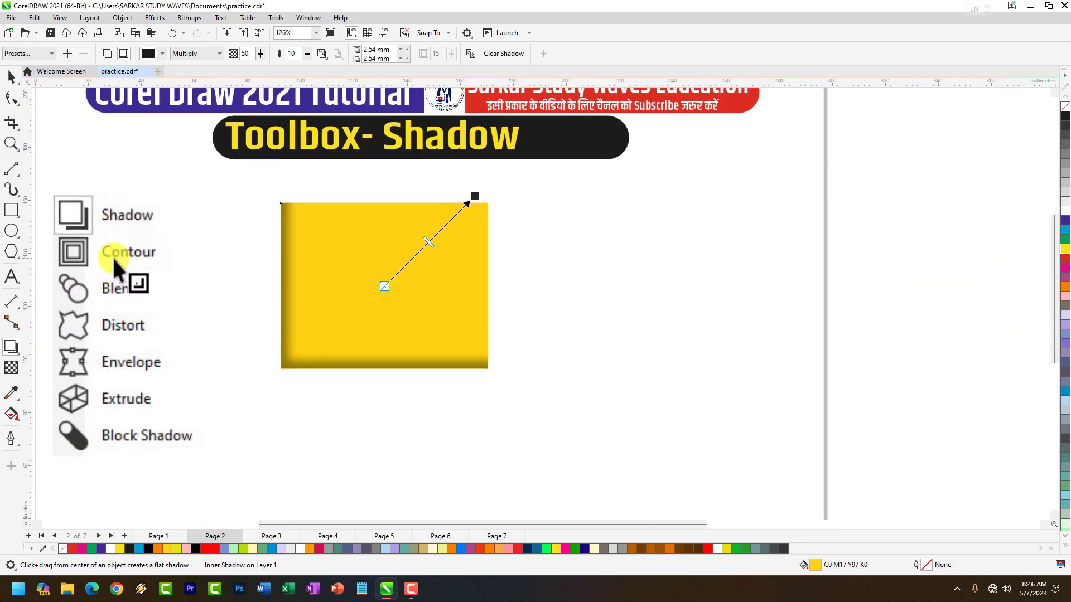
{"action": "scroll", "coordinate": [421, 280], "scroll_direction": "down", "scroll_amount": 1}
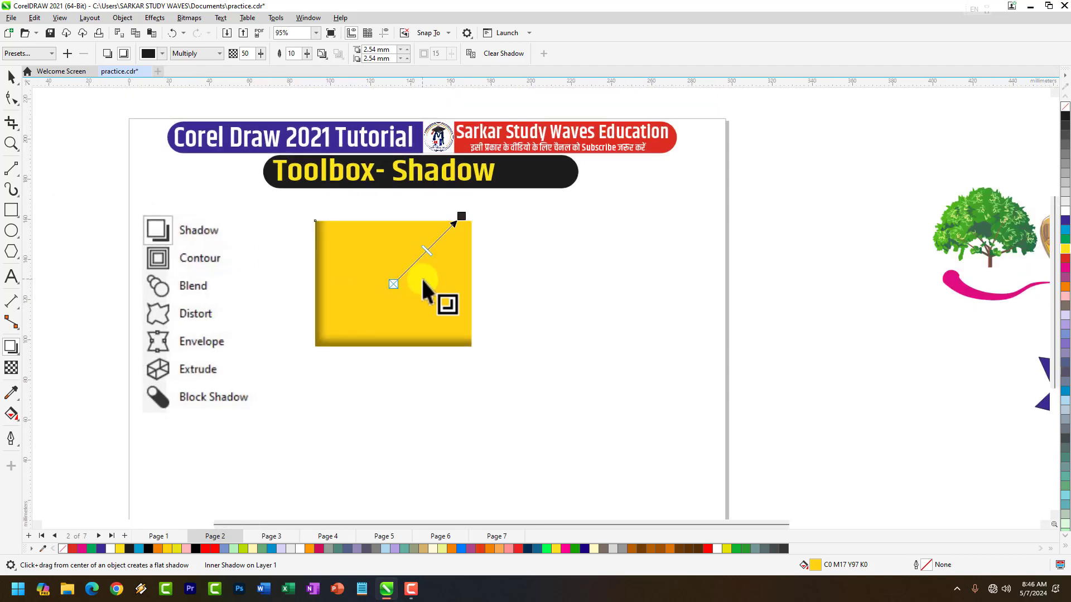
{"action": "scroll", "coordinate": [443, 296], "scroll_direction": "up", "scroll_amount": 1}
{"action": "left_click", "coordinate": [12, 78]}
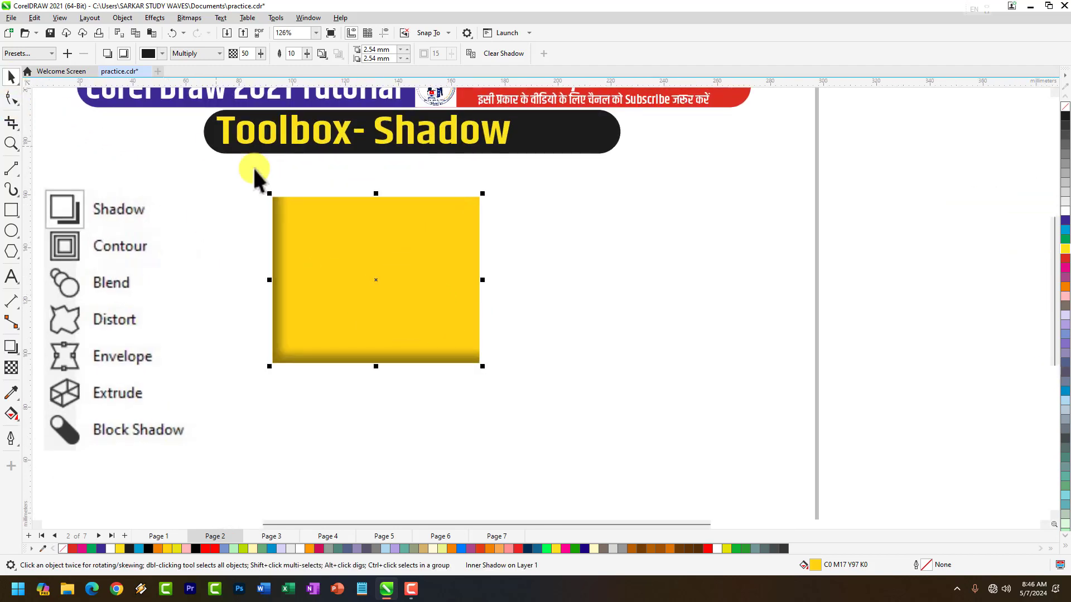
{"action": "left_click", "coordinate": [422, 279]}
{"action": "key", "text": "Delete"}
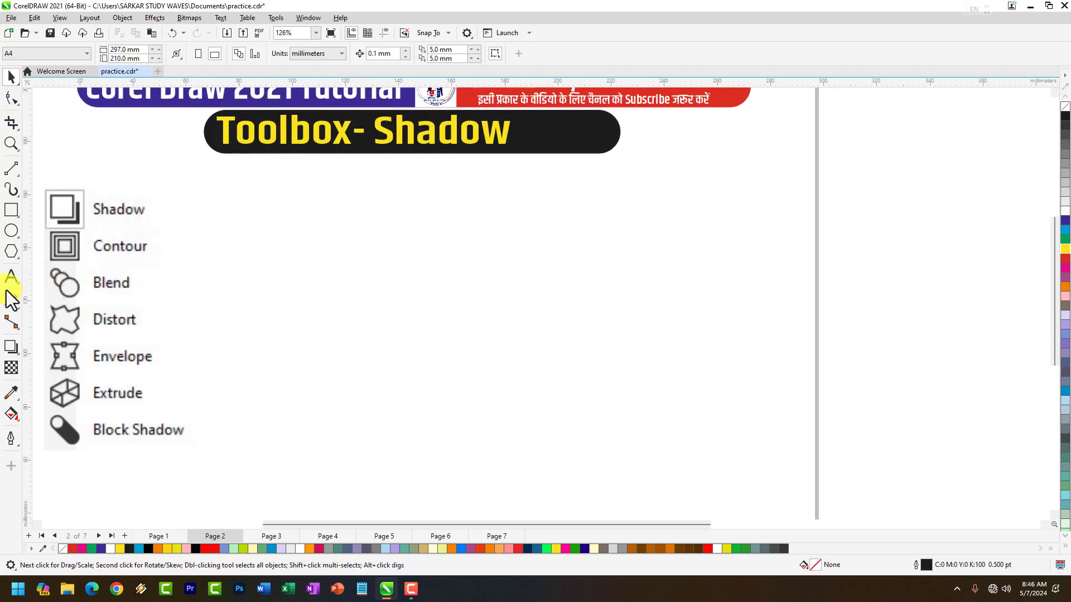
Add the artistic text "Sarkar" in the empty area beside the Shadow label.
{"action": "left_click", "coordinate": [11, 276]}
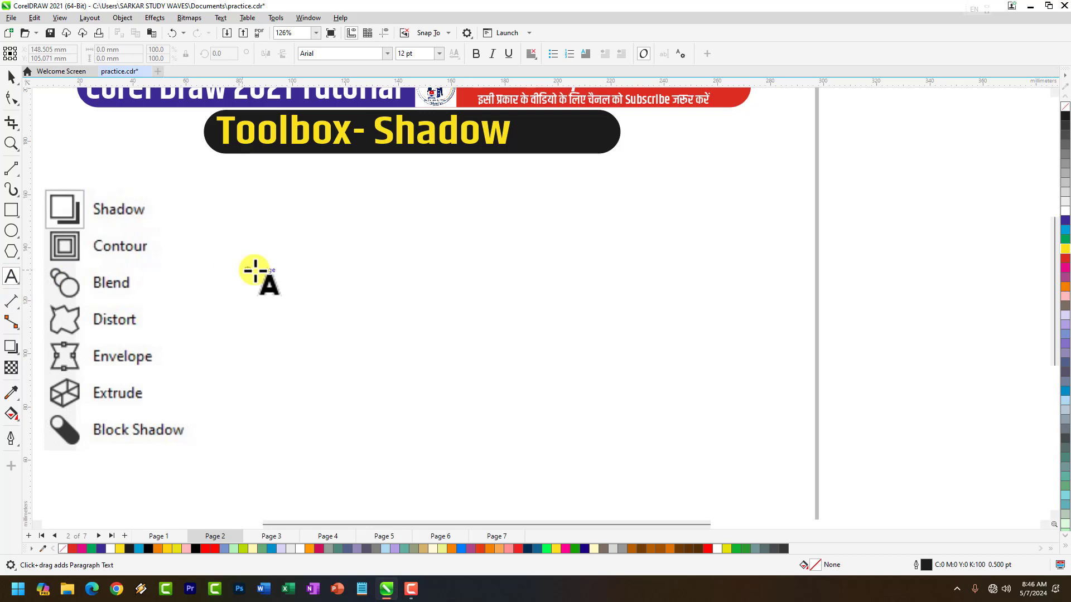
{"action": "left_click", "coordinate": [291, 225]}
{"action": "type", "text": "Sarkar"}
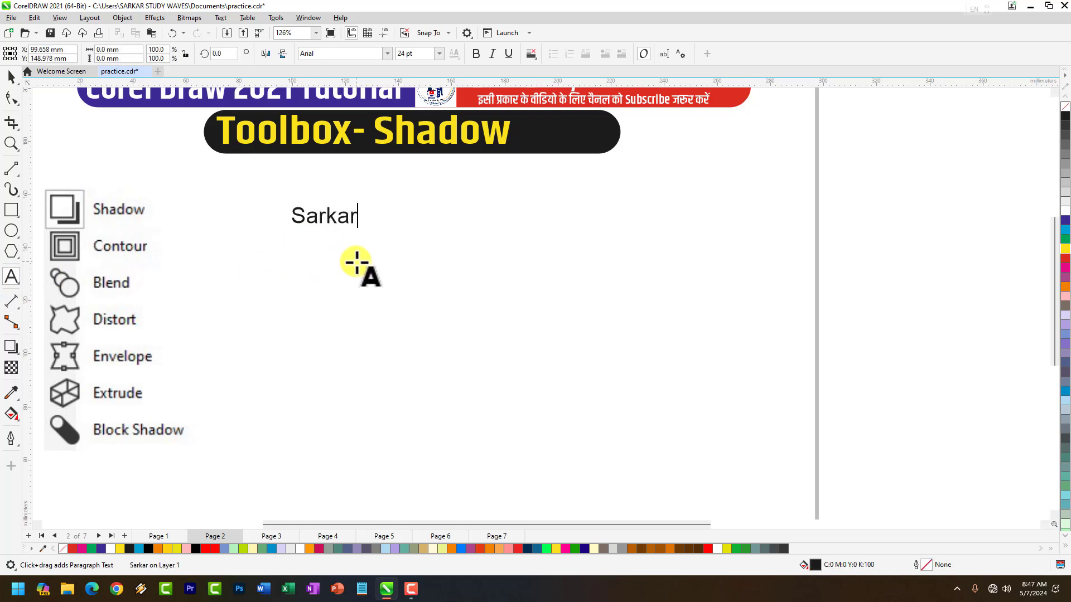
Set the font of the whole "Sarkar" text to Khand SemiBold.
{"action": "key", "text": "ctrl+a"}
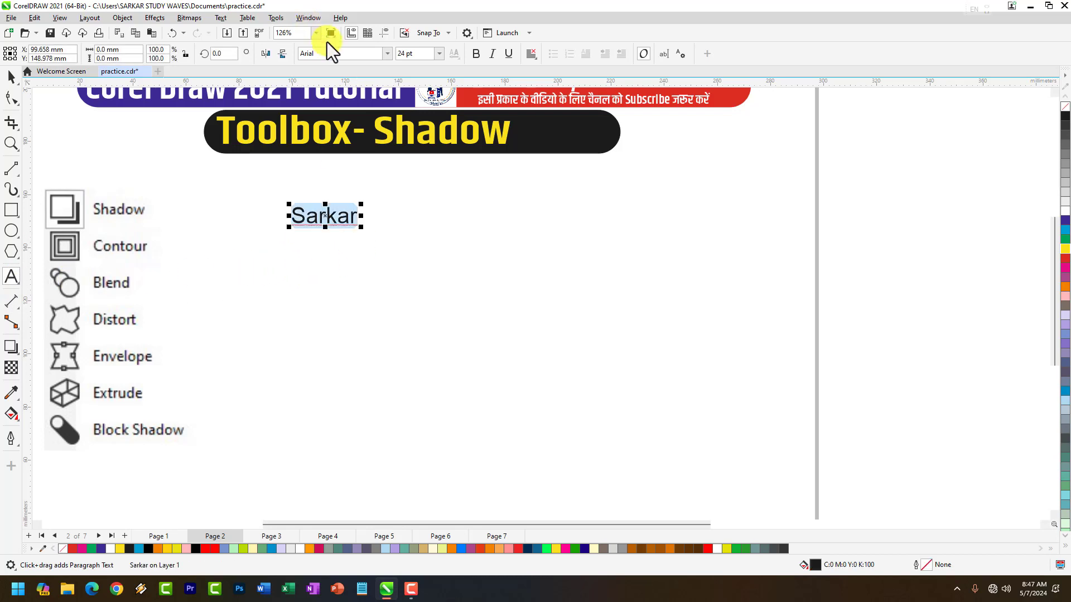
{"action": "left_click", "coordinate": [332, 53]}
{"action": "type", "text": "Khand"}
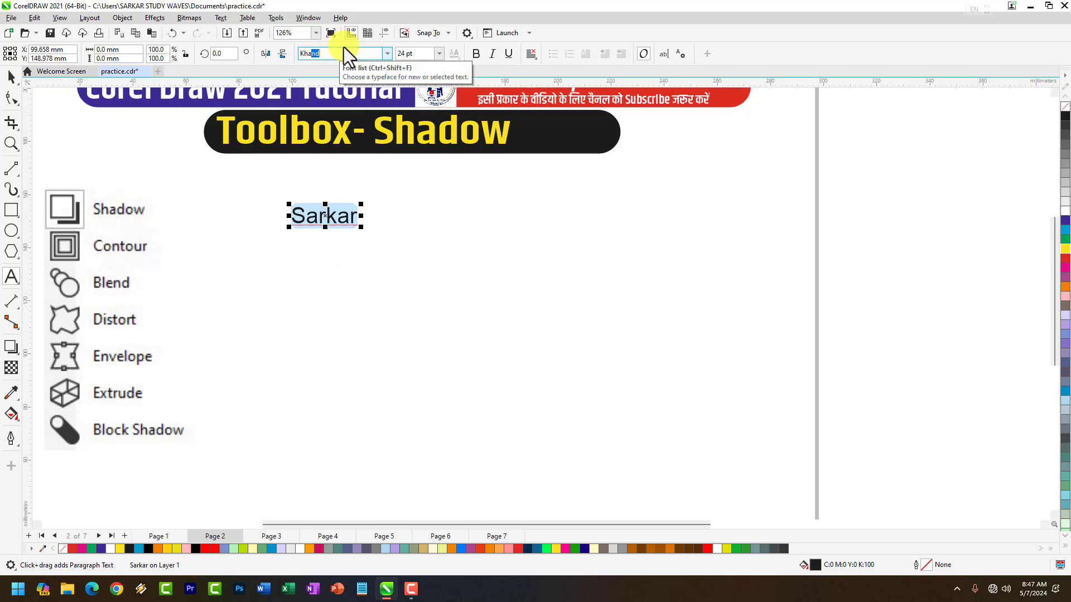
{"action": "left_click", "coordinate": [384, 56]}
{"action": "mouse_move", "coordinate": [429, 161]}
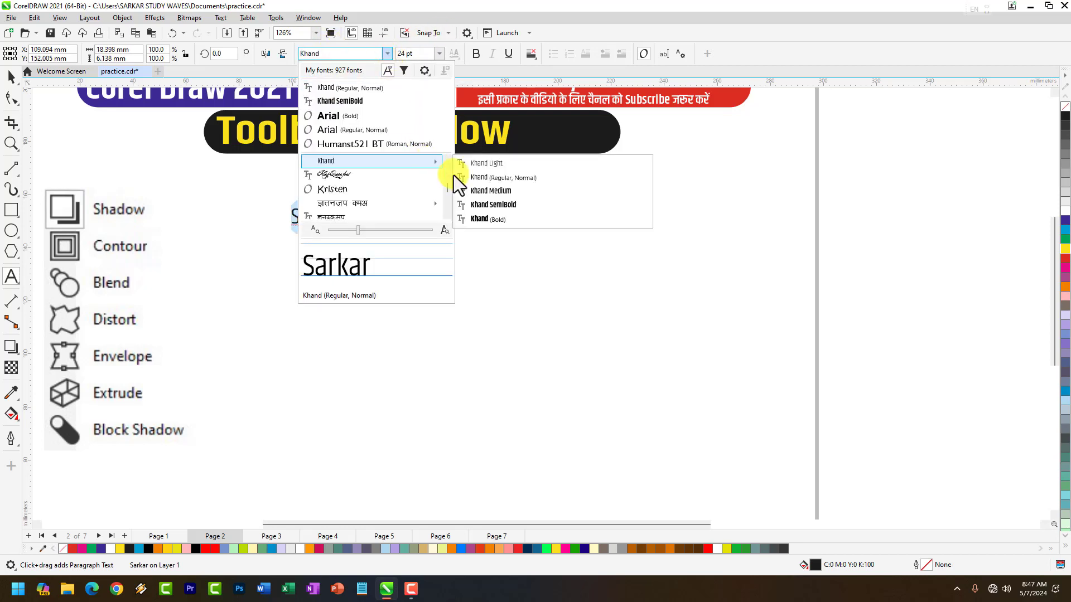
{"action": "left_click", "coordinate": [481, 205]}
Enlarge the "Sarkar" text proportionally to about 155 by 50 mm and fill it with red.
{"action": "left_click", "coordinate": [10, 77]}
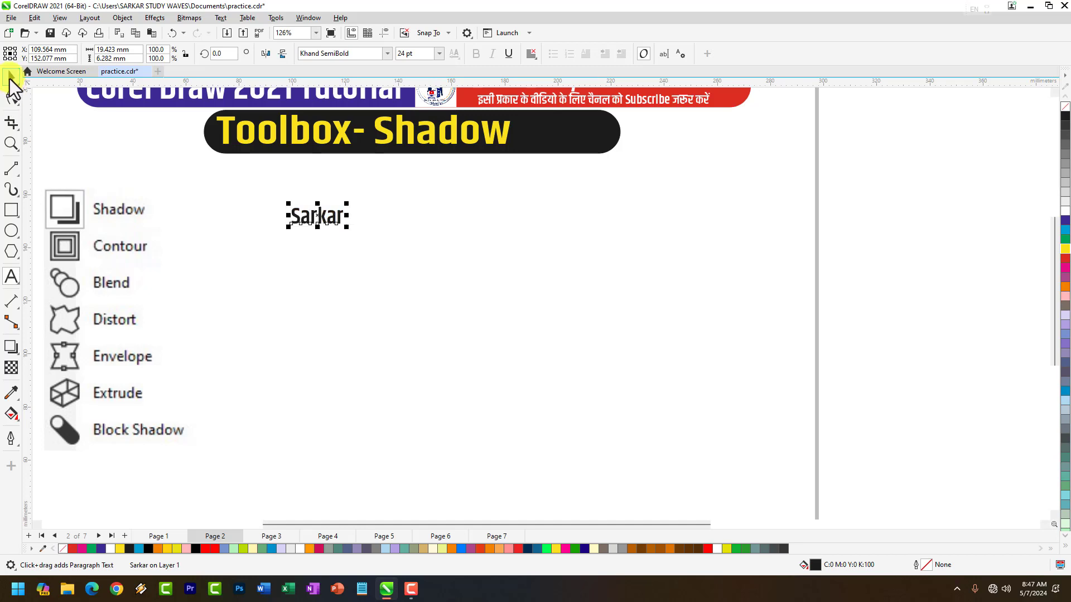
{"action": "left_click_drag", "start_coordinate": [346, 225], "coordinate": [689, 392]}
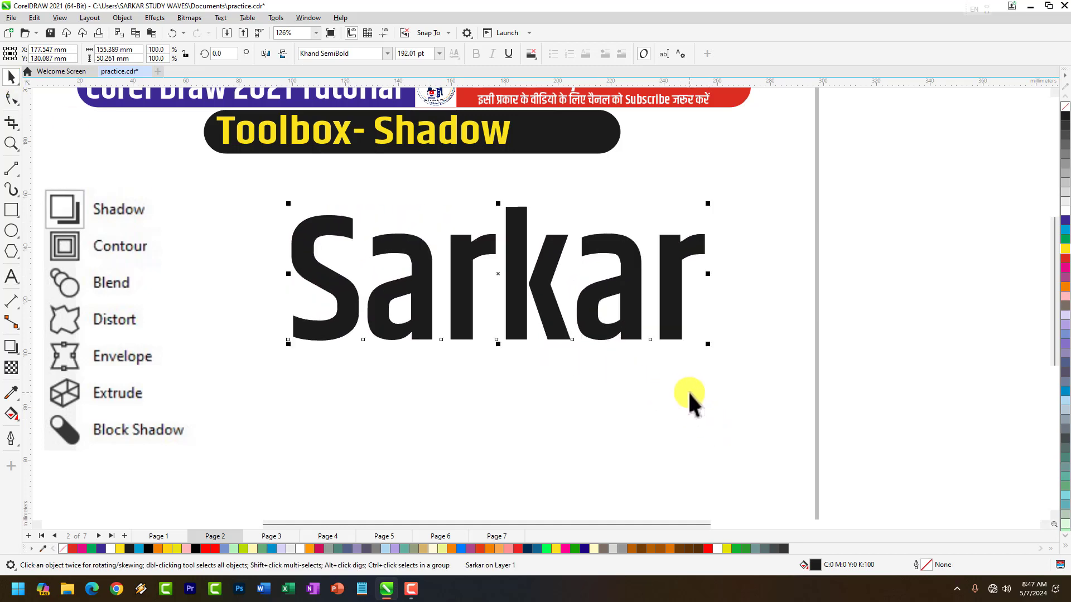
{"action": "left_click", "coordinate": [83, 548]}
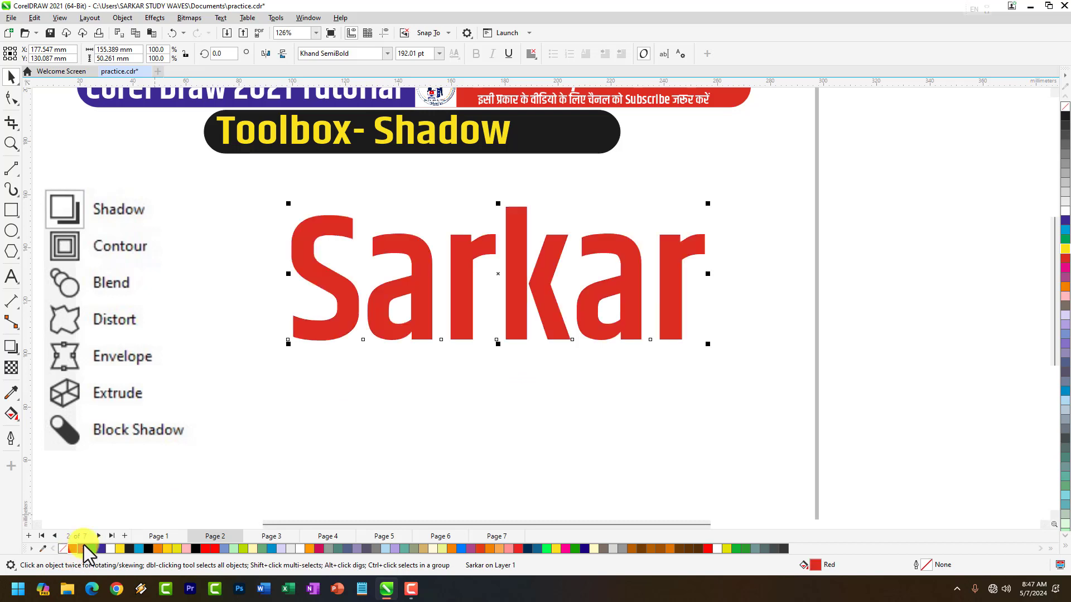
Apply a shadow to the red "Sarkar" text as a drop shadow, offset about 3.4 mm horizontally.
{"action": "left_click", "coordinate": [15, 347]}
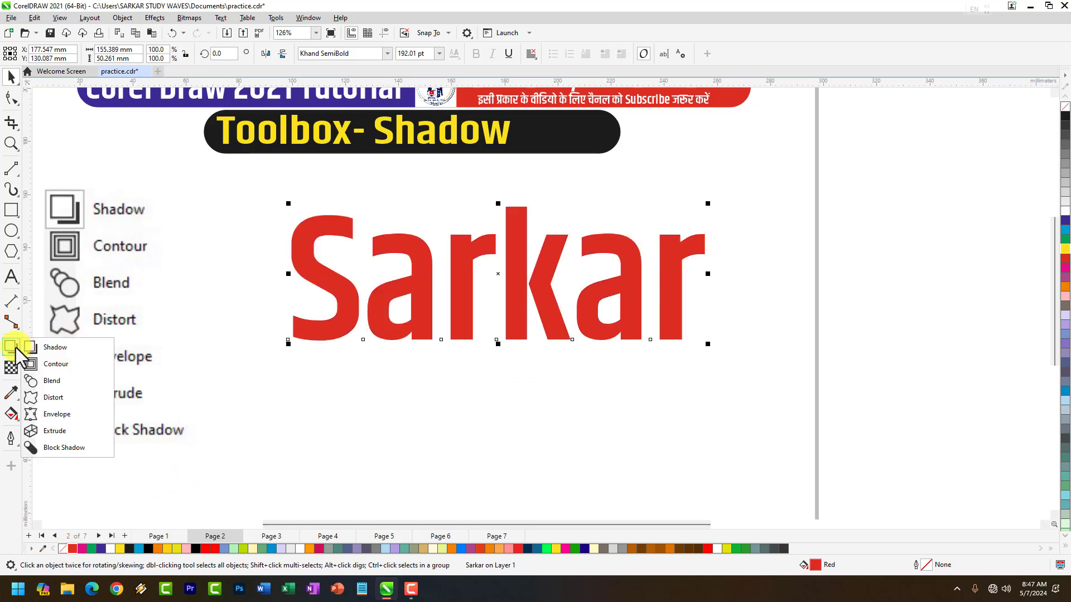
{"action": "left_click", "coordinate": [48, 348]}
{"action": "left_click_drag", "start_coordinate": [498, 274], "coordinate": [691, 277]}
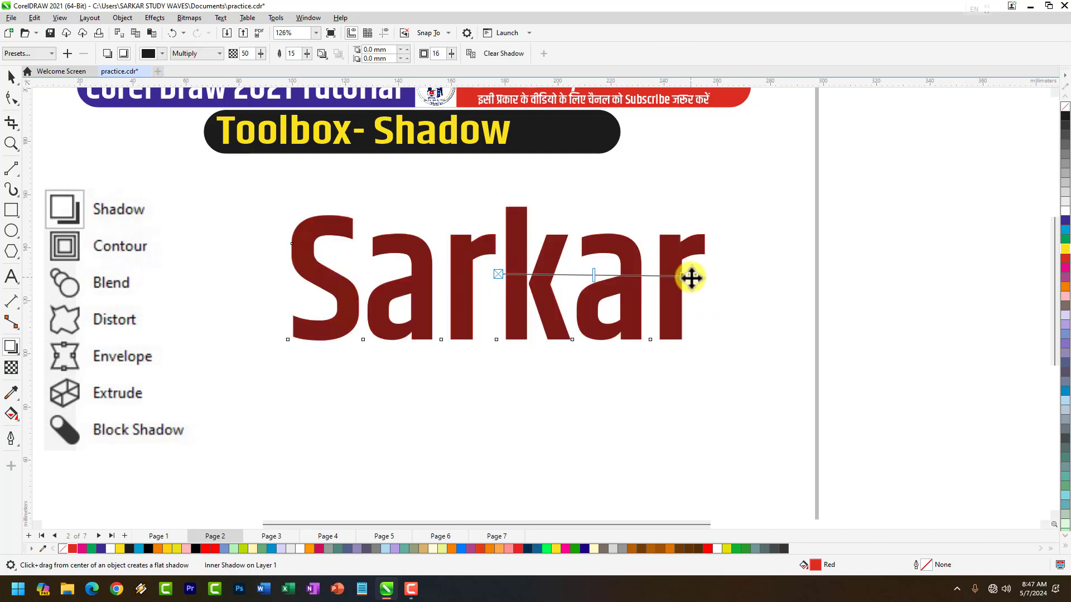
{"action": "left_click", "coordinate": [108, 53]}
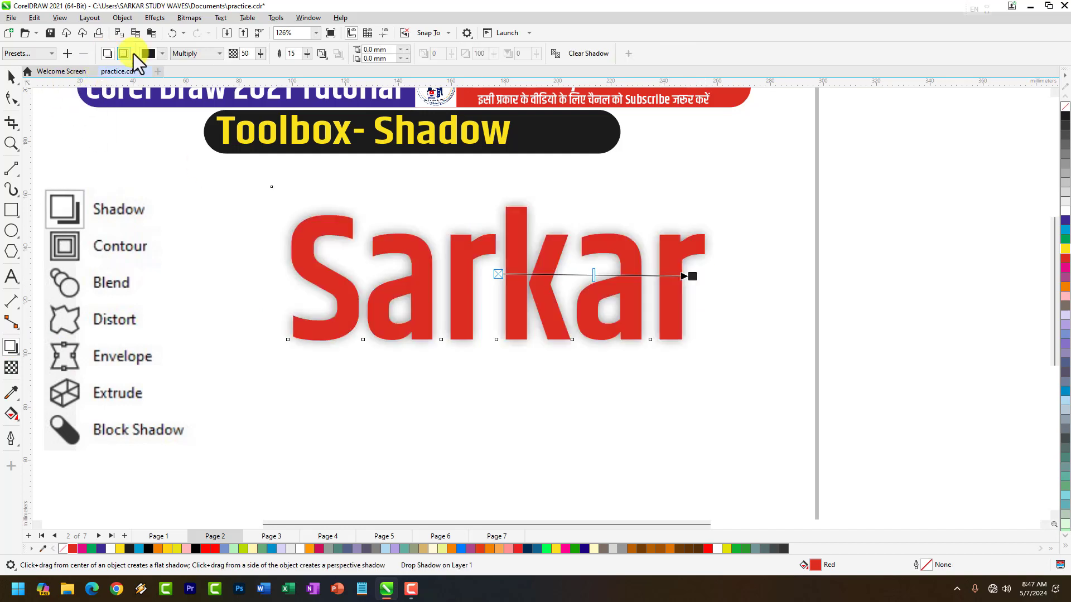
{"action": "left_click_drag", "start_coordinate": [693, 277], "coordinate": [717, 277]}
{"action": "scroll", "coordinate": [529, 296], "scroll_direction": "up", "scroll_amount": 2}
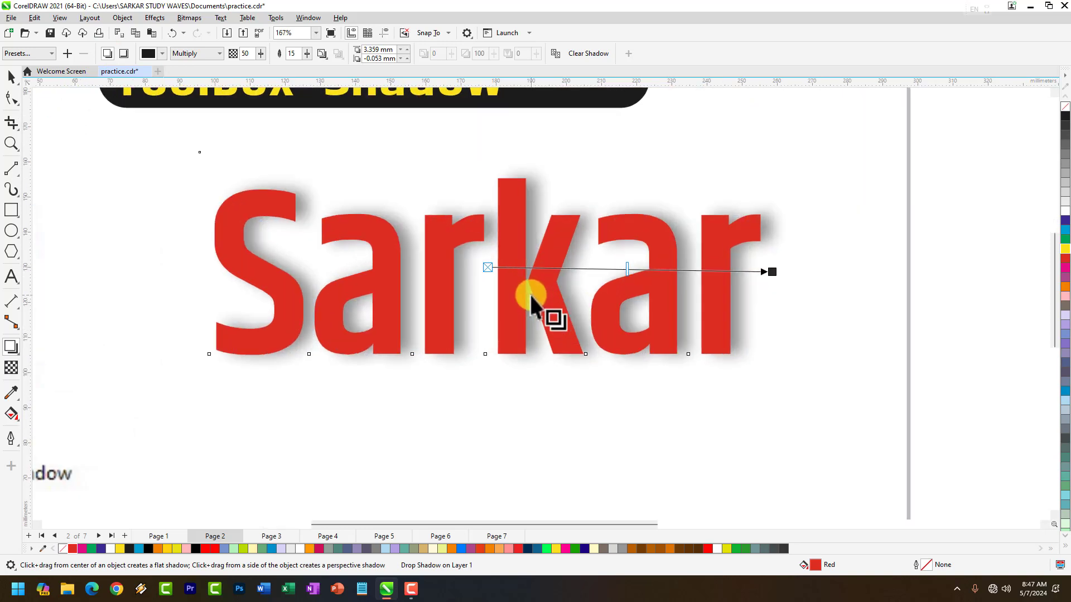
{"action": "left_click", "coordinate": [52, 54]}
{"action": "left_click", "coordinate": [51, 54]}
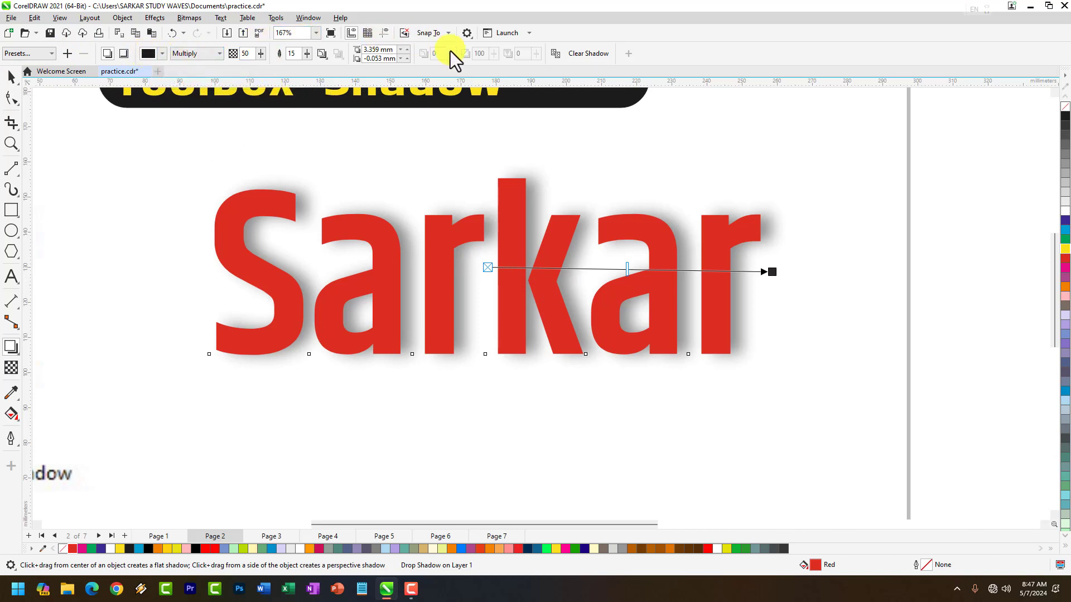
{"action": "scroll", "coordinate": [497, 271], "scroll_direction": "down", "scroll_amount": 1}
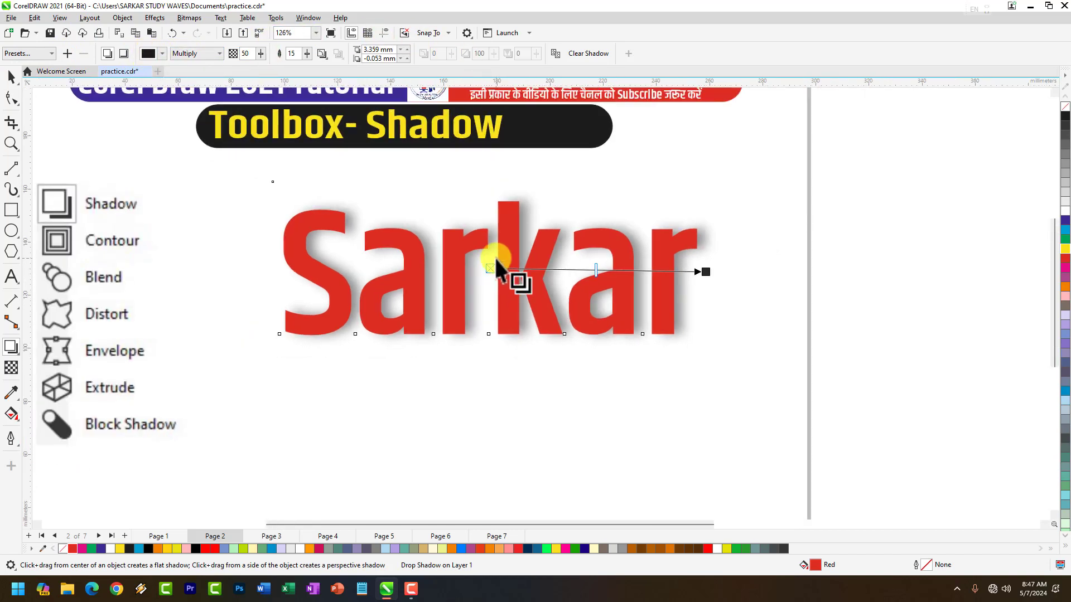
{"action": "scroll", "coordinate": [494, 259], "scroll_direction": "up", "scroll_amount": 1}
{"action": "scroll", "coordinate": [470, 255], "scroll_direction": "down", "scroll_amount": 2}
{"action": "scroll", "coordinate": [545, 276], "scroll_direction": "up", "scroll_amount": 1}
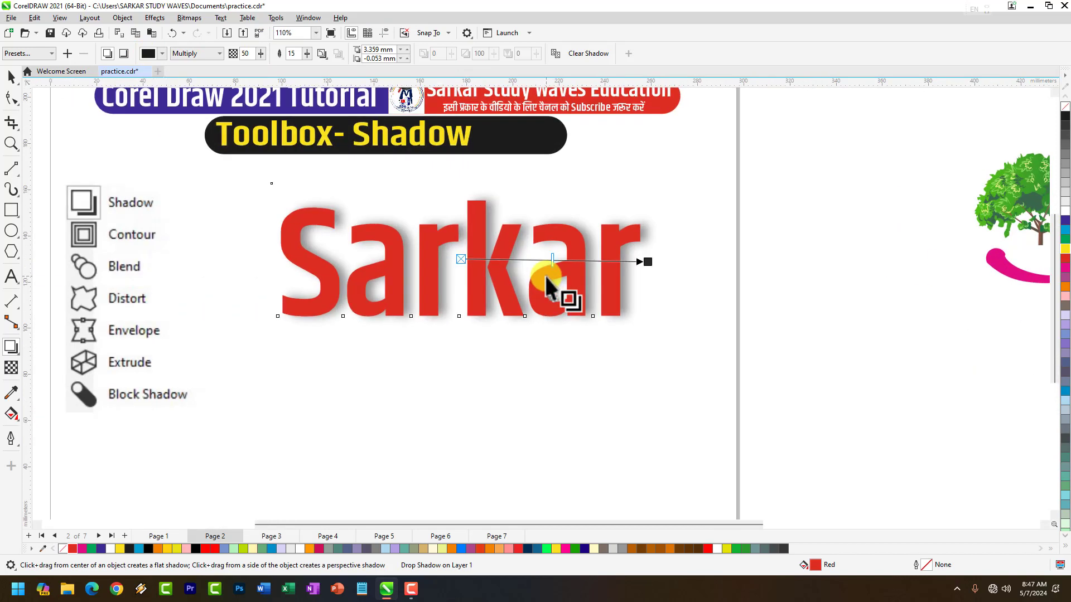
{"action": "left_click", "coordinate": [507, 348]}
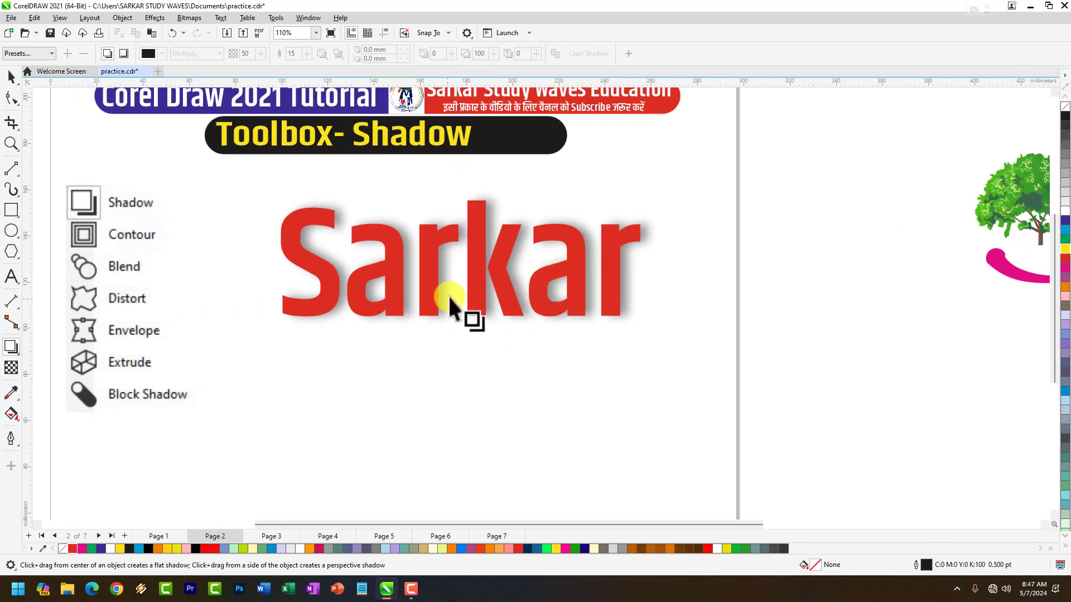
{"action": "left_click", "coordinate": [474, 279]}
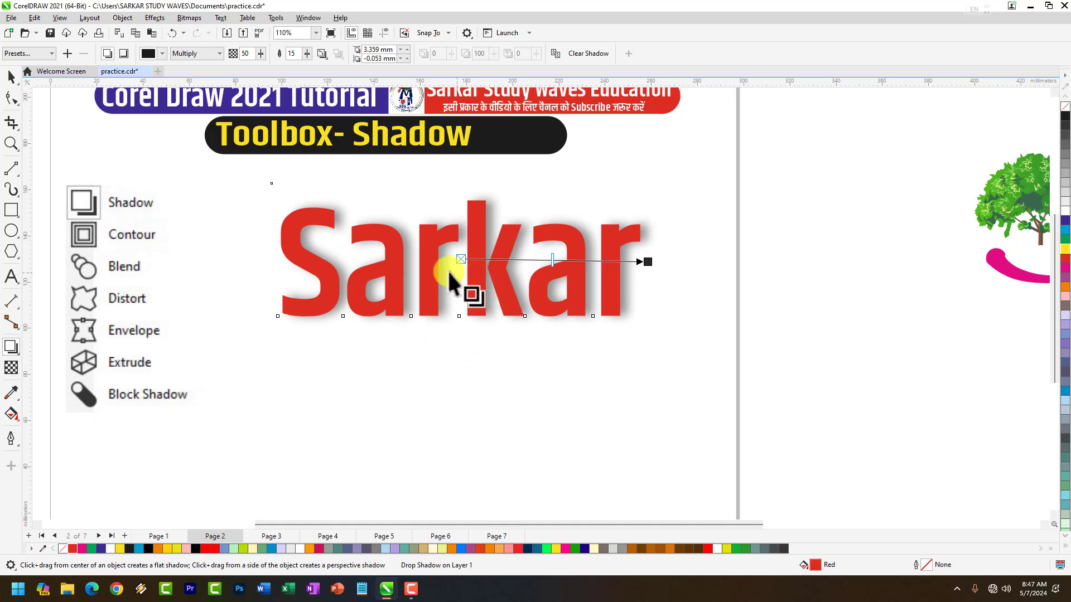
Delete the "Sarkar" text together with its drop shadow from the page.
{"action": "left_click", "coordinate": [11, 76]}
{"action": "left_click", "coordinate": [432, 251]}
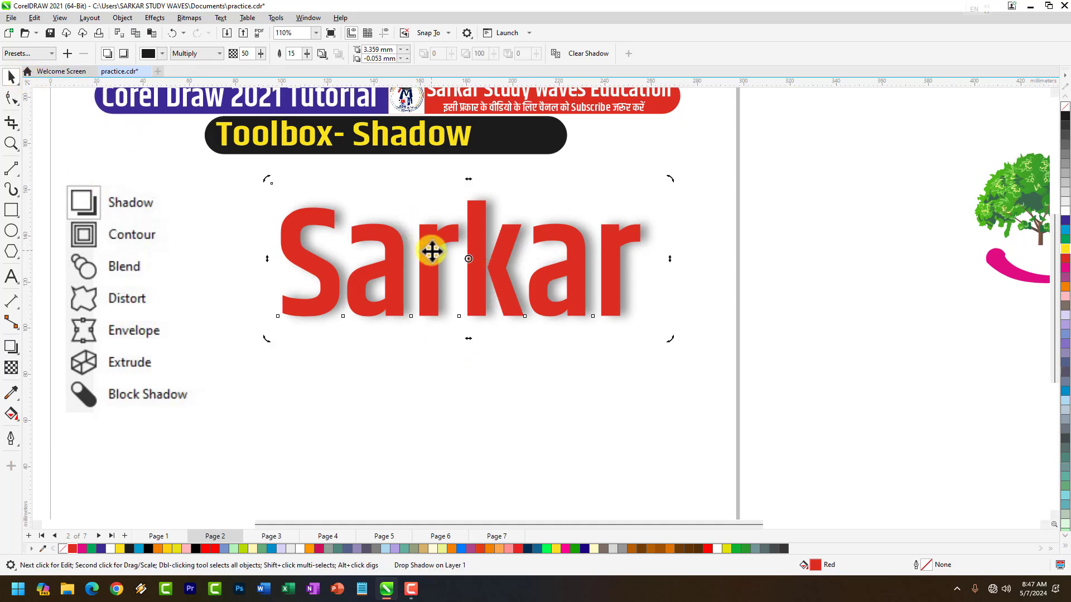
{"action": "key", "text": "Delete"}
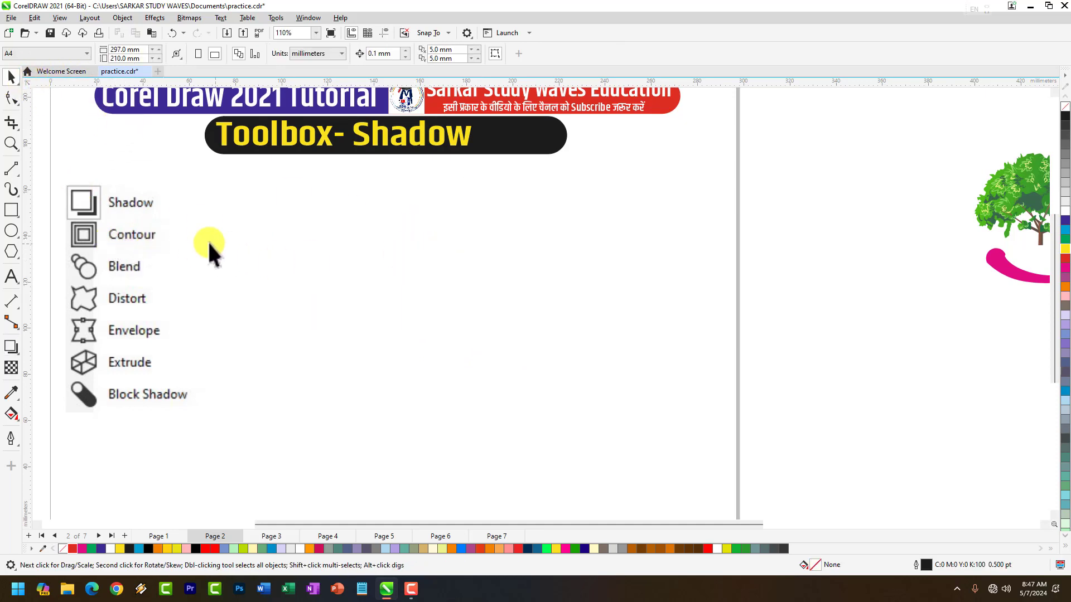
Draw a rectangle about 113 by 77 mm in the empty area beside the list of tool names.
{"action": "left_click", "coordinate": [11, 211]}
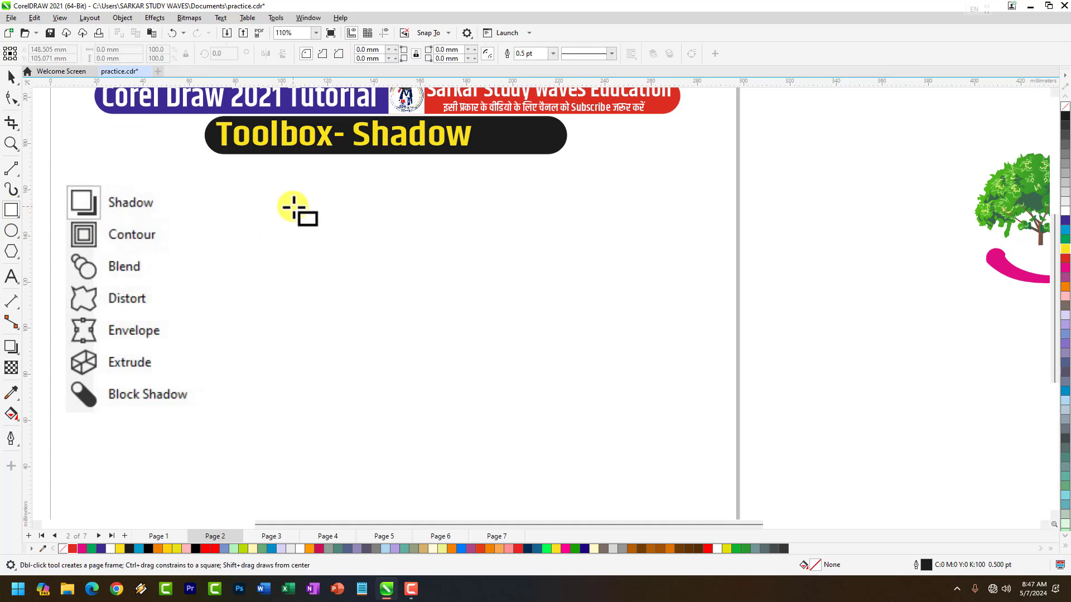
{"action": "left_click_drag", "start_coordinate": [291, 201], "coordinate": [553, 379]}
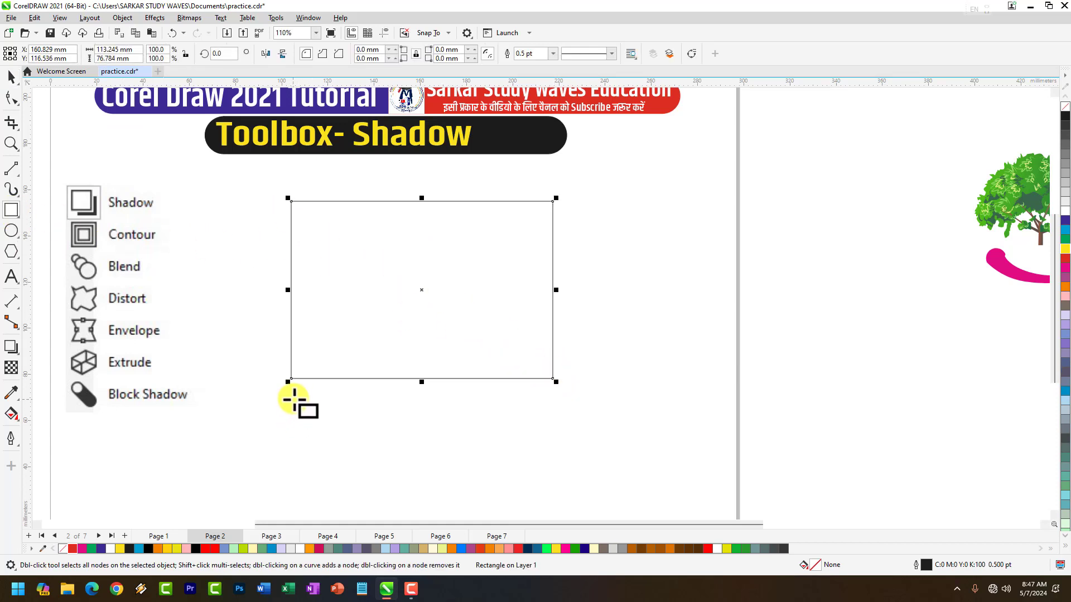
{"action": "scroll", "coordinate": [312, 232], "scroll_direction": "up", "scroll_amount": 2}
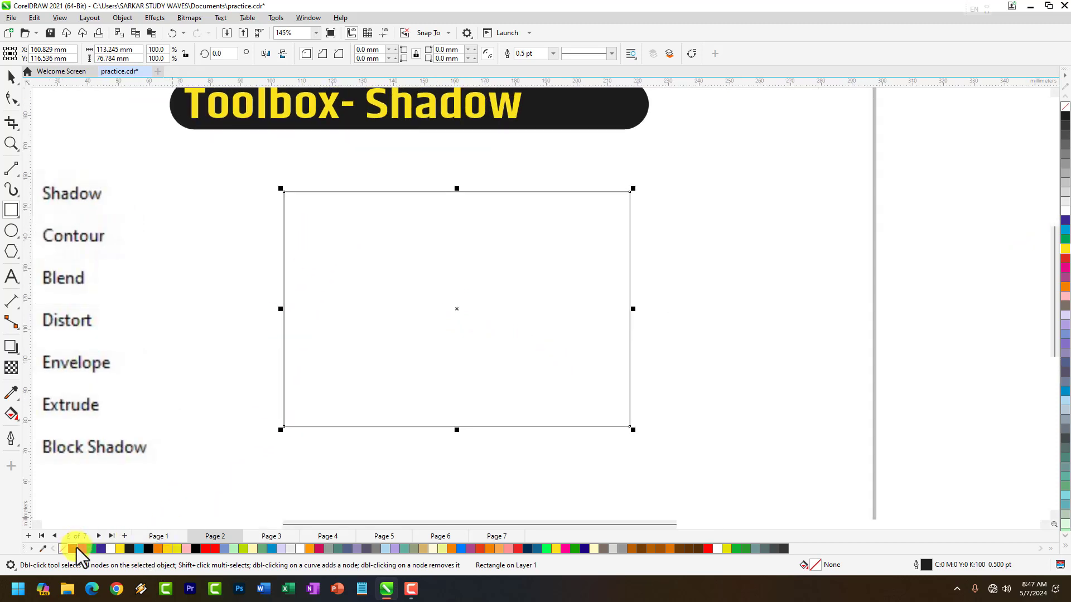
Fill the rectangle with magenta and remove its outline.
{"action": "left_click", "coordinate": [79, 550]}
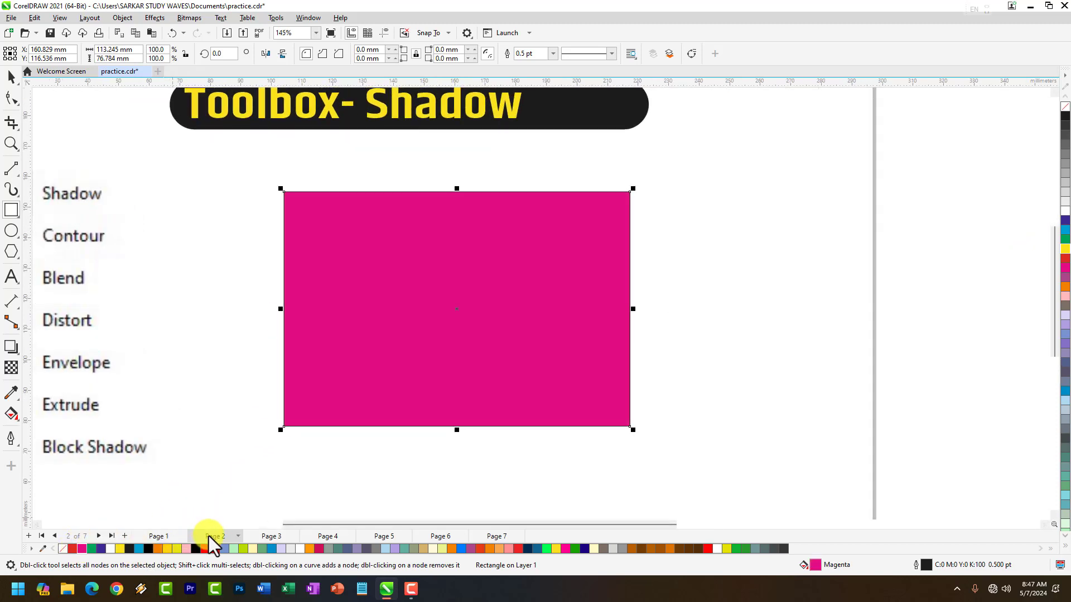
{"action": "key", "text": "F12"}
{"action": "type", "text": "0.5"}
{"action": "key", "text": "Return"}
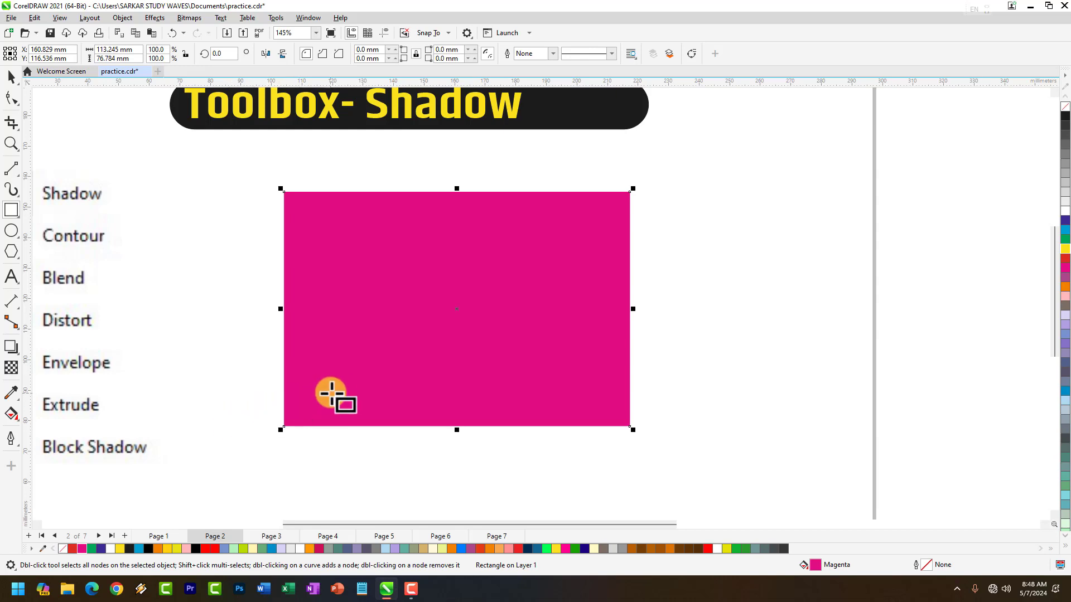
Apply an outside contour to the magenta rectangle with the Contour tool.
{"action": "left_click", "coordinate": [16, 351]}
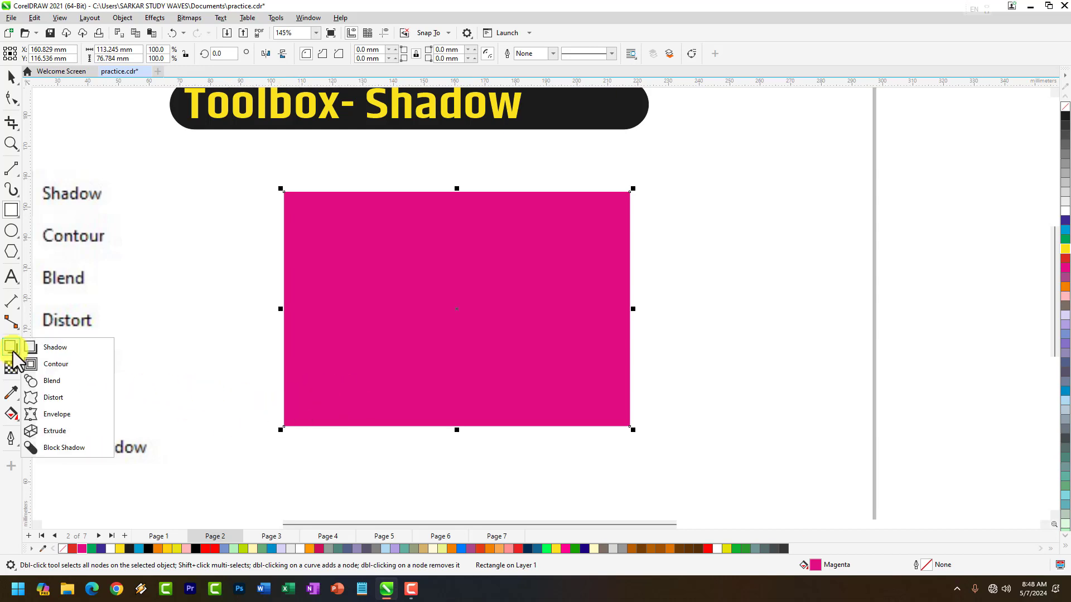
{"action": "left_click", "coordinate": [58, 365]}
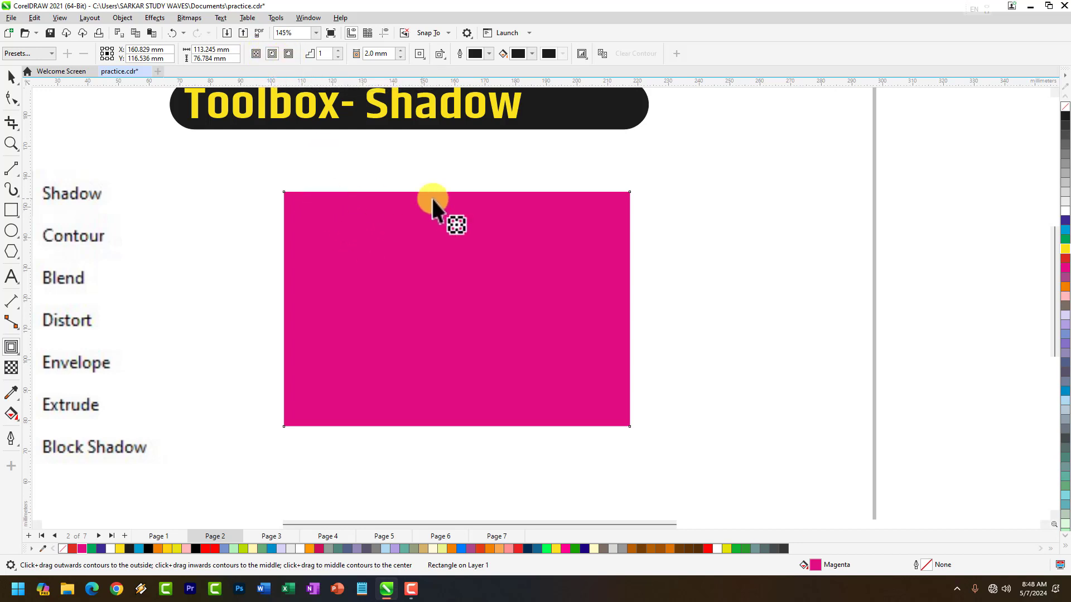
{"action": "left_click", "coordinate": [290, 54]}
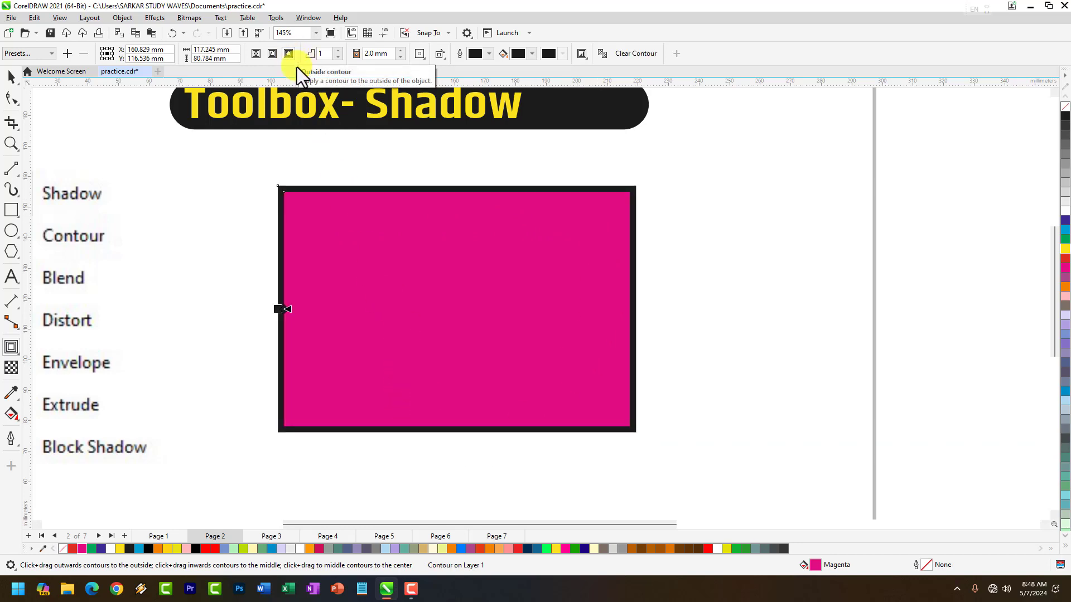
Try three contour steps on the rectangle's outside contour and go back to one step.
{"action": "left_click", "coordinate": [338, 51]}
{"action": "left_click", "coordinate": [338, 50]}
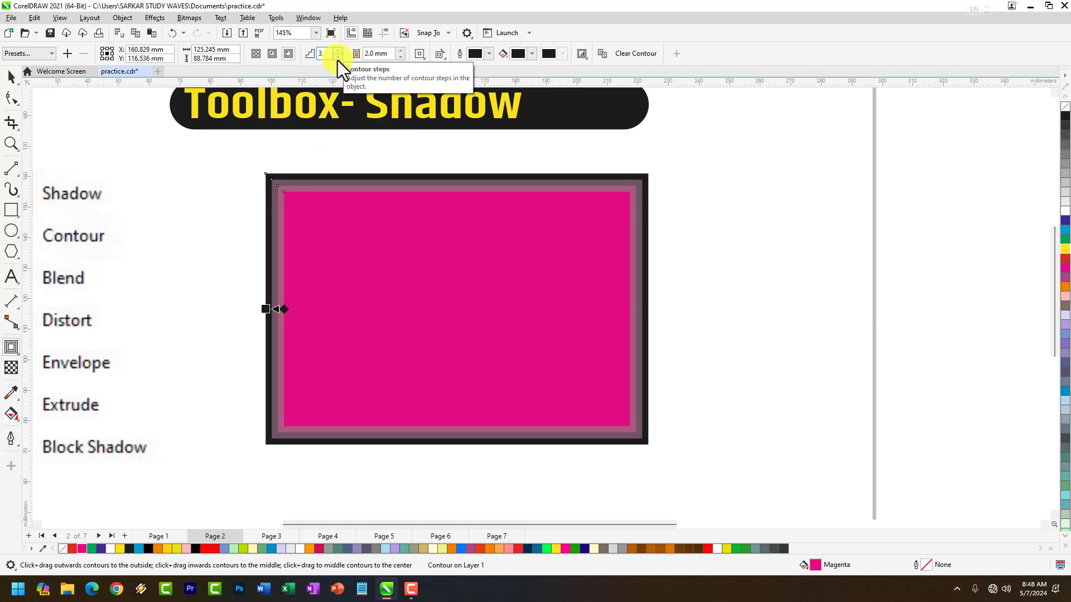
{"action": "left_click", "coordinate": [338, 57]}
{"action": "left_click", "coordinate": [337, 57]}
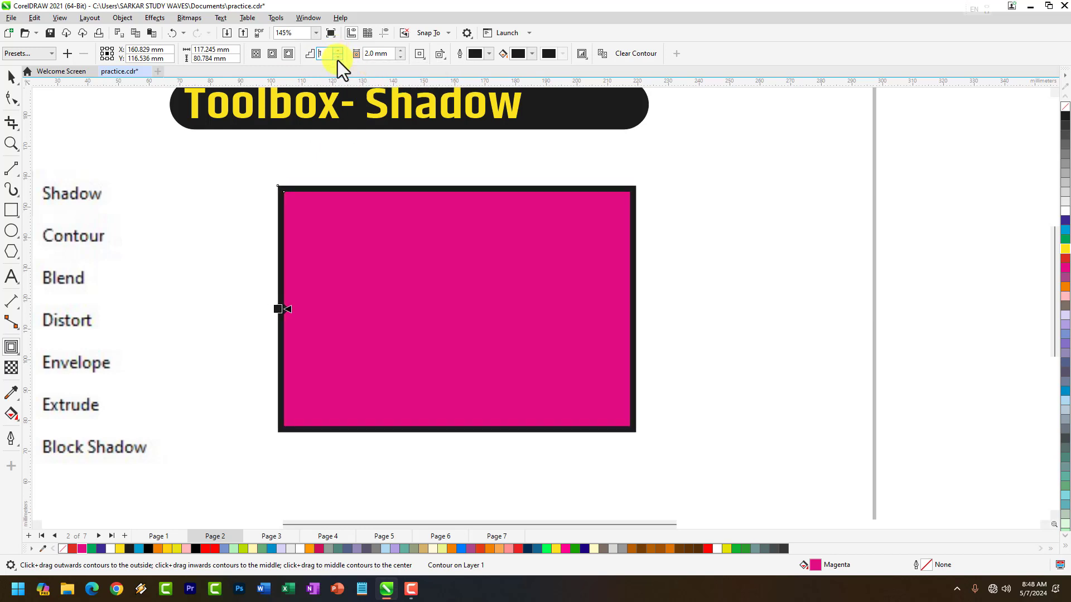
Set the contour offset of the magenta rectangle to 5.0 mm.
{"action": "left_click", "coordinate": [402, 50]}
{"action": "left_click", "coordinate": [402, 51]}
{"action": "left_click", "coordinate": [402, 50]}
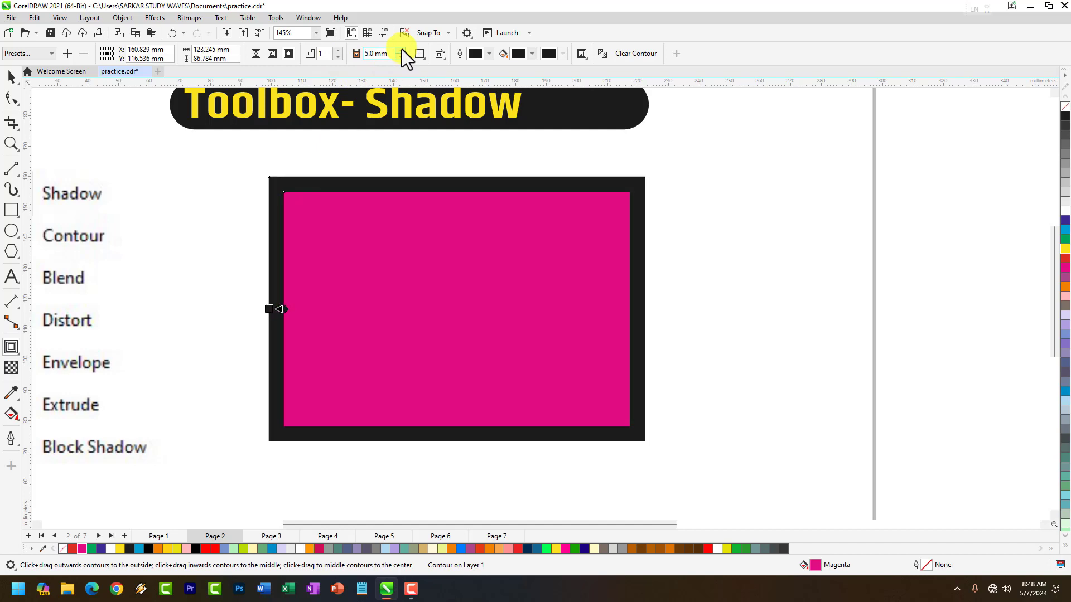
Change the rectangle's contour to an inside contour and set its offset to 6.5 mm.
{"action": "left_click", "coordinate": [271, 53]}
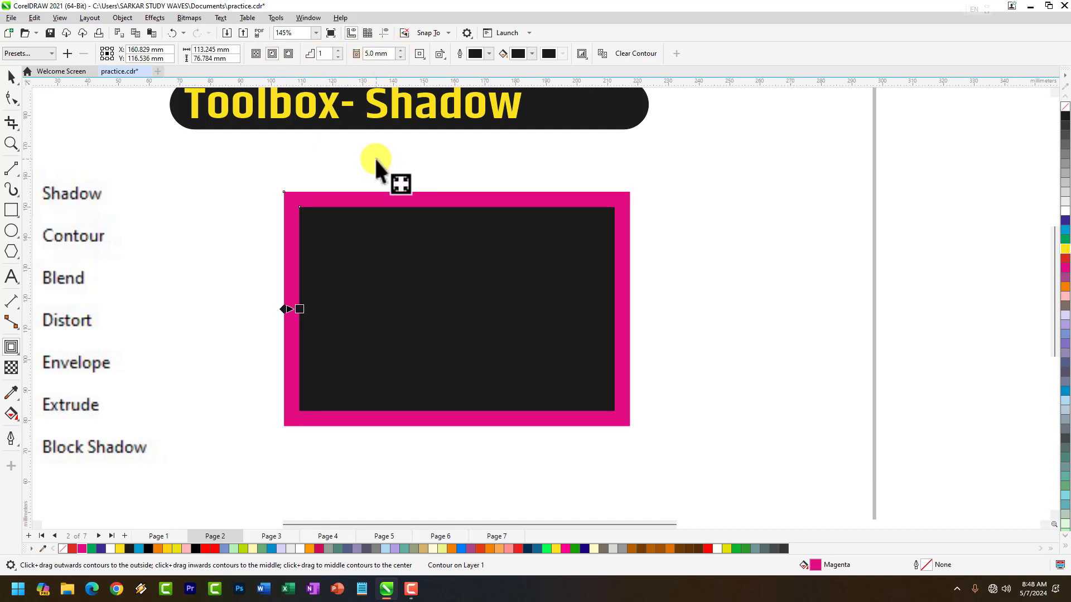
{"action": "left_click", "coordinate": [402, 50]}
{"action": "left_click", "coordinate": [402, 51]}
{"action": "left_click", "coordinate": [400, 50]}
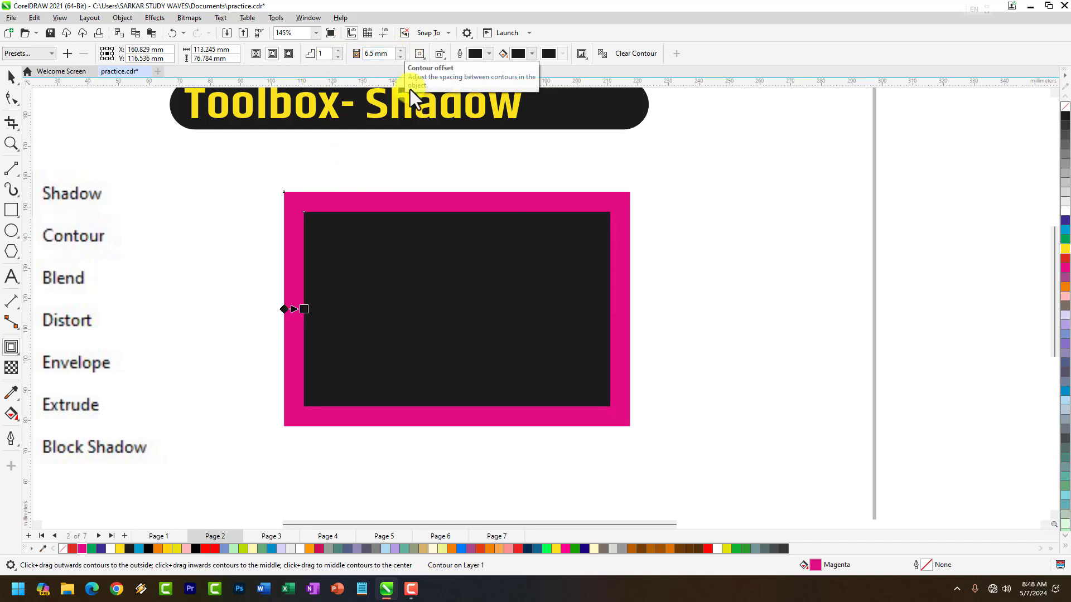
Draw a circle about 60 mm across below the magenta rectangle and fill it with yellow (C0 M17 Y97 K0).
{"action": "scroll", "coordinate": [354, 273], "scroll_direction": "up", "scroll_amount": 1}
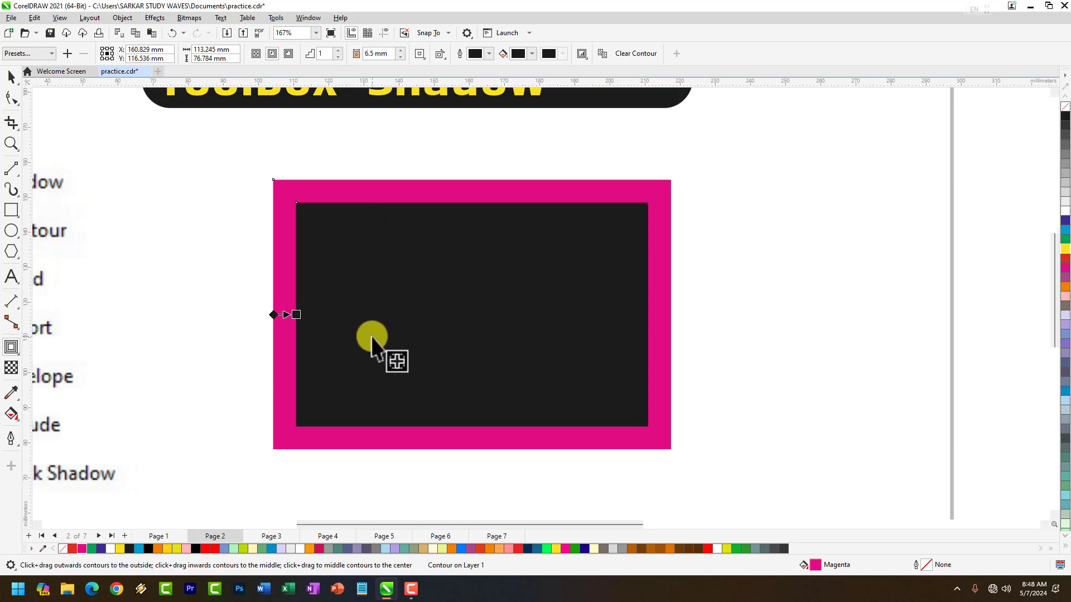
{"action": "scroll", "coordinate": [390, 297], "scroll_direction": "down", "scroll_amount": 1}
{"action": "scroll", "coordinate": [504, 347], "scroll_direction": "down", "scroll_amount": 5}
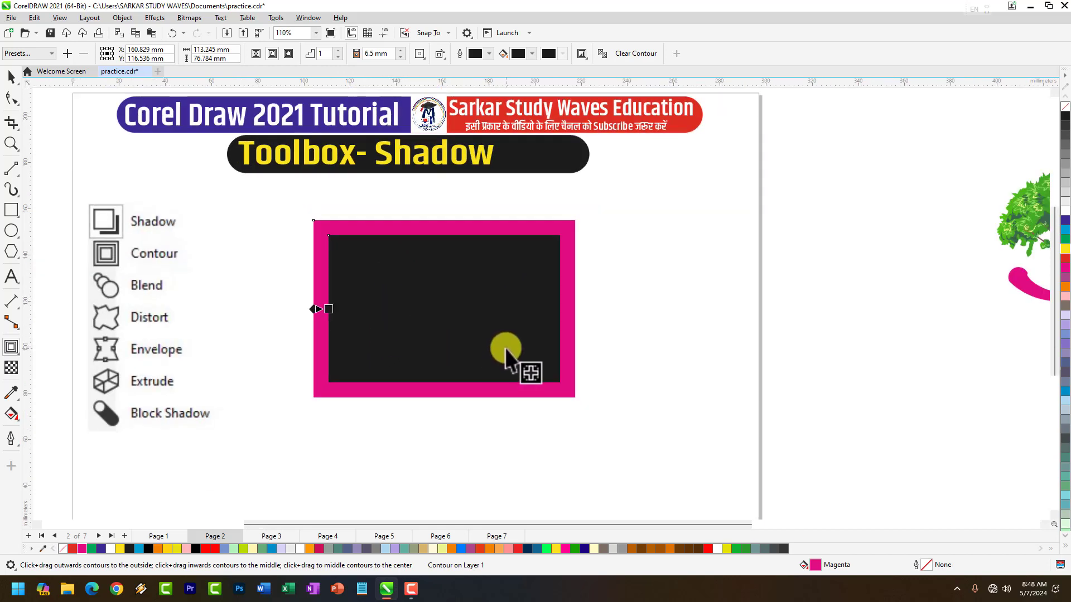
{"action": "left_click", "coordinate": [11, 230]}
{"action": "scroll", "coordinate": [493, 441], "scroll_direction": "up", "scroll_amount": 5}
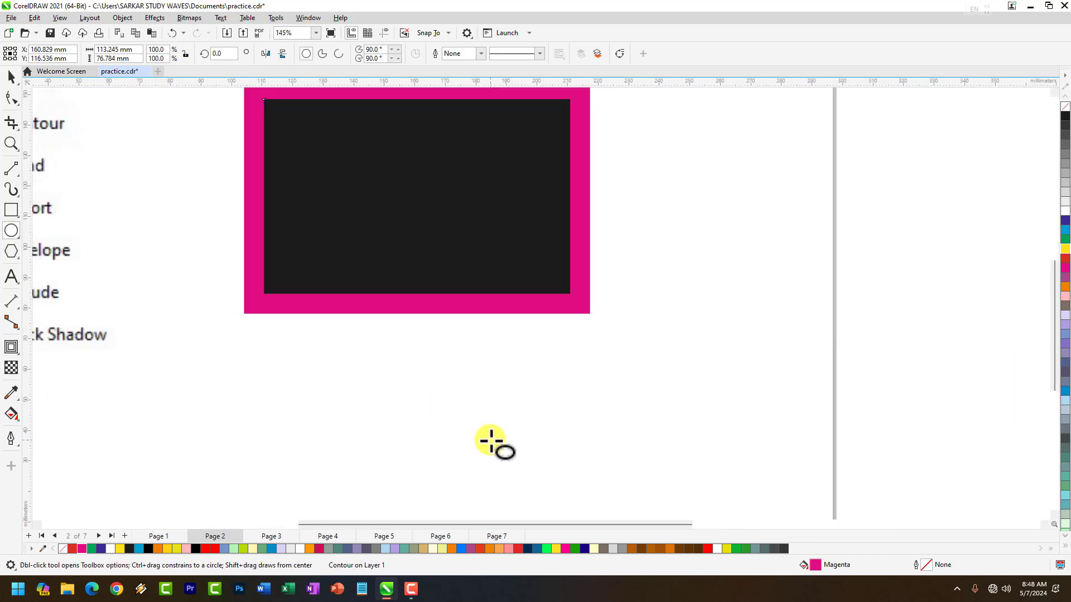
{"action": "left_click_drag", "start_coordinate": [351, 335], "coordinate": [534, 504]}
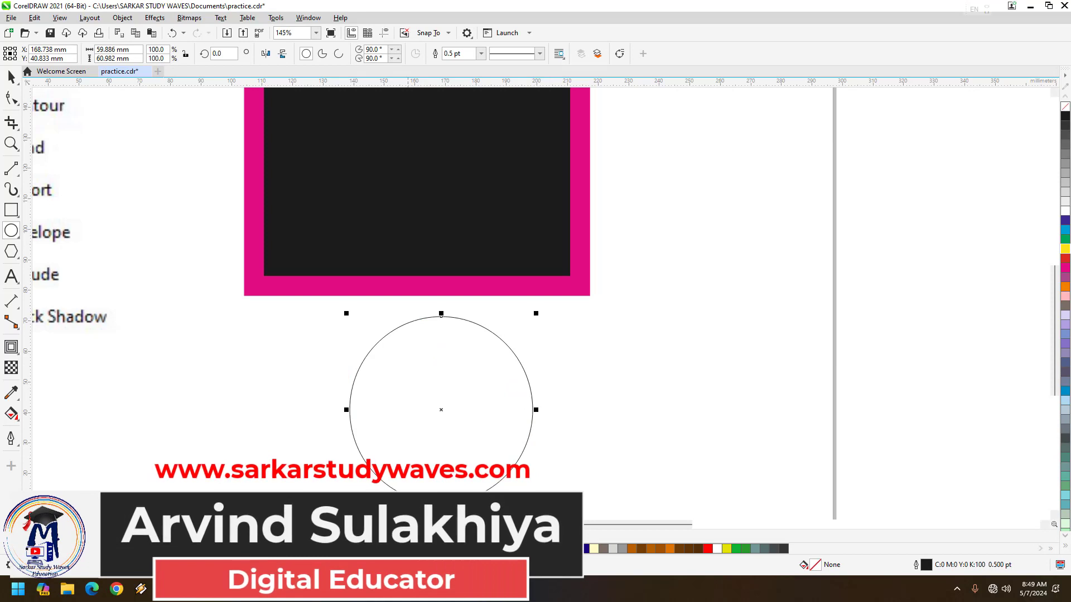
{"action": "left_click", "coordinate": [1065, 248]}
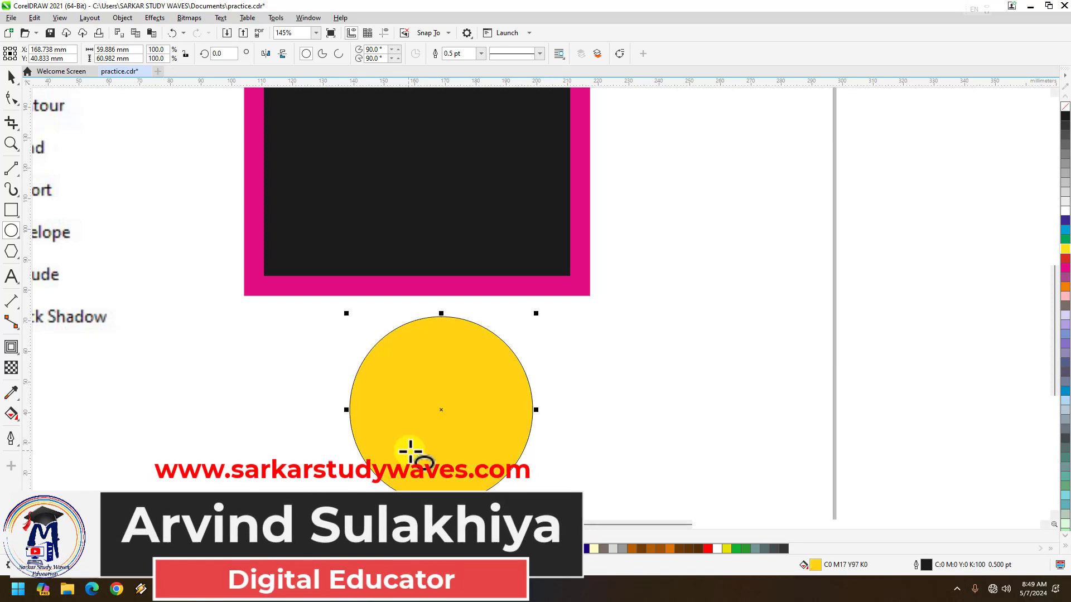
Remove the yellow circle's outline and apply a to-center contour with a 6.5 mm offset to it.
{"action": "left_click", "coordinate": [481, 53]}
{"action": "left_click", "coordinate": [474, 65]}
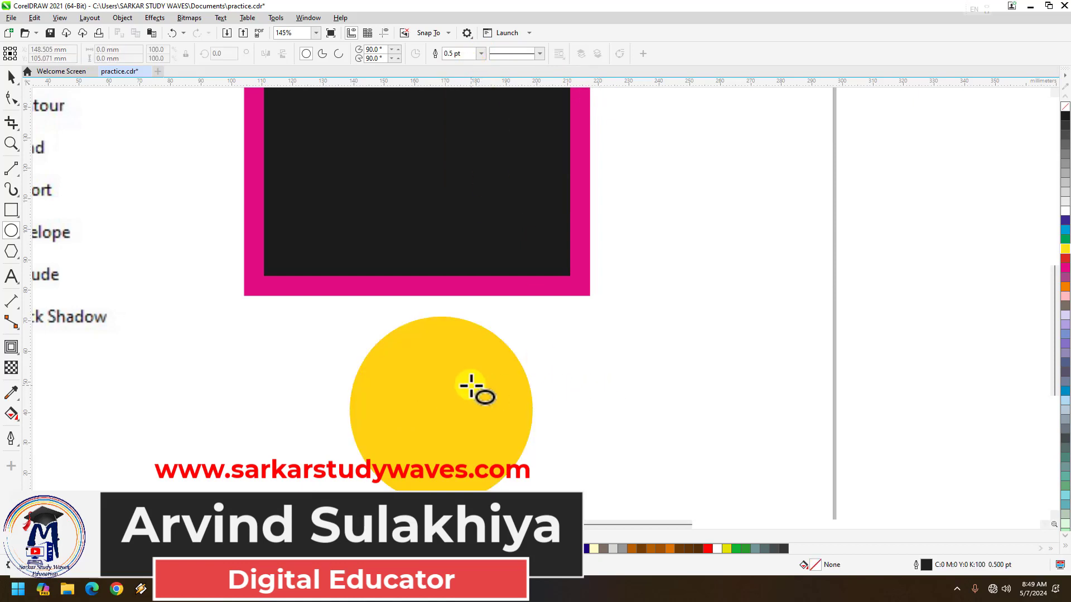
{"action": "left_click", "coordinate": [16, 353]}
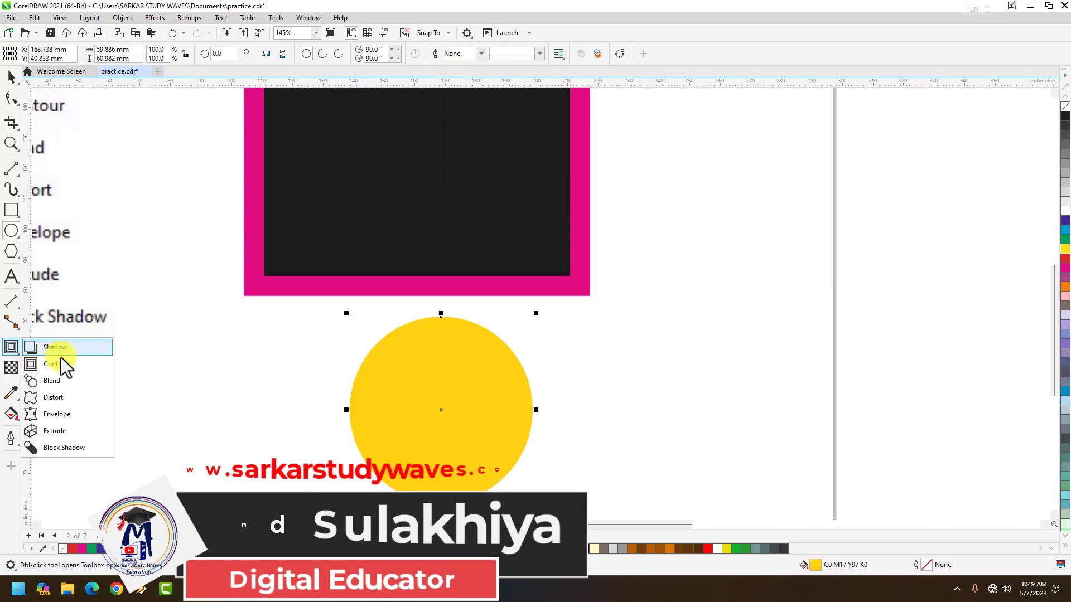
{"action": "left_click", "coordinate": [62, 367]}
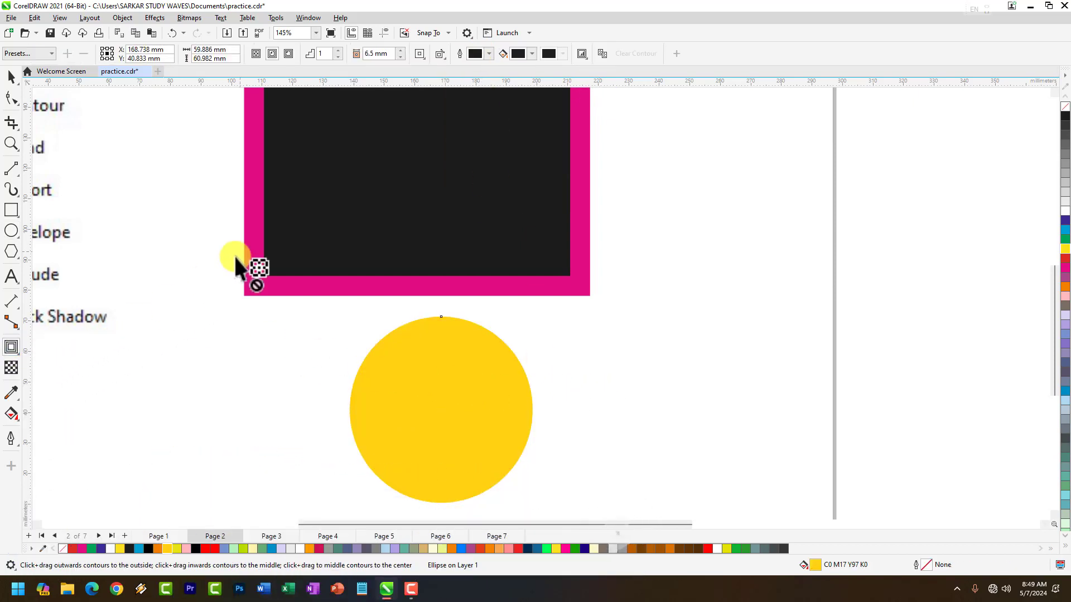
{"action": "left_click", "coordinate": [255, 54]}
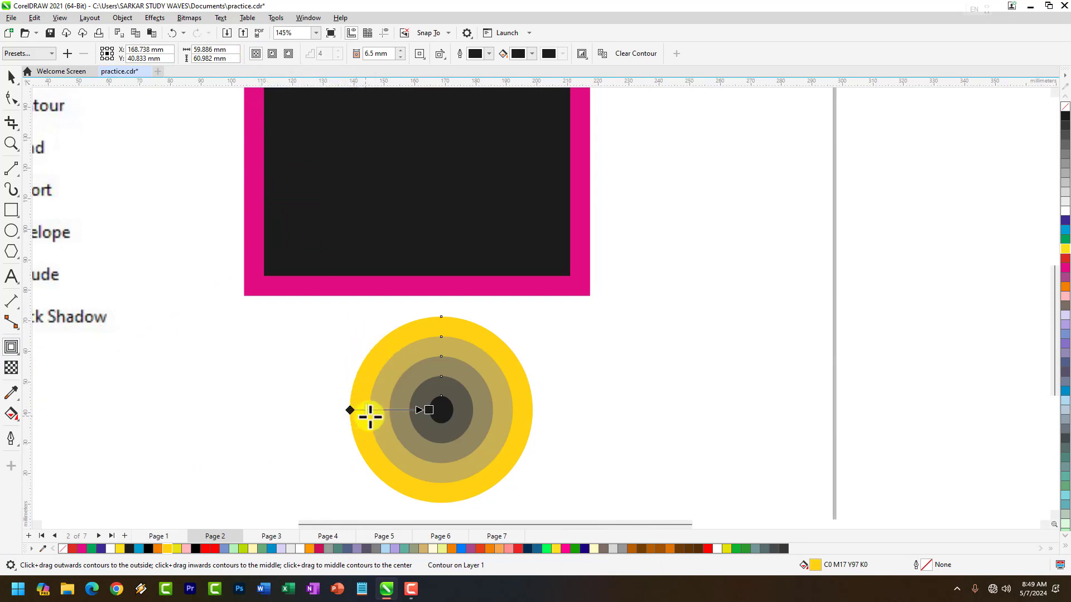
Adjust the circle's contour interactively to three inside steps with an offset of about 5.6 mm.
{"action": "scroll", "coordinate": [466, 444], "scroll_direction": "up", "scroll_amount": 1}
{"action": "scroll", "coordinate": [454, 511], "scroll_direction": "down", "scroll_amount": 1}
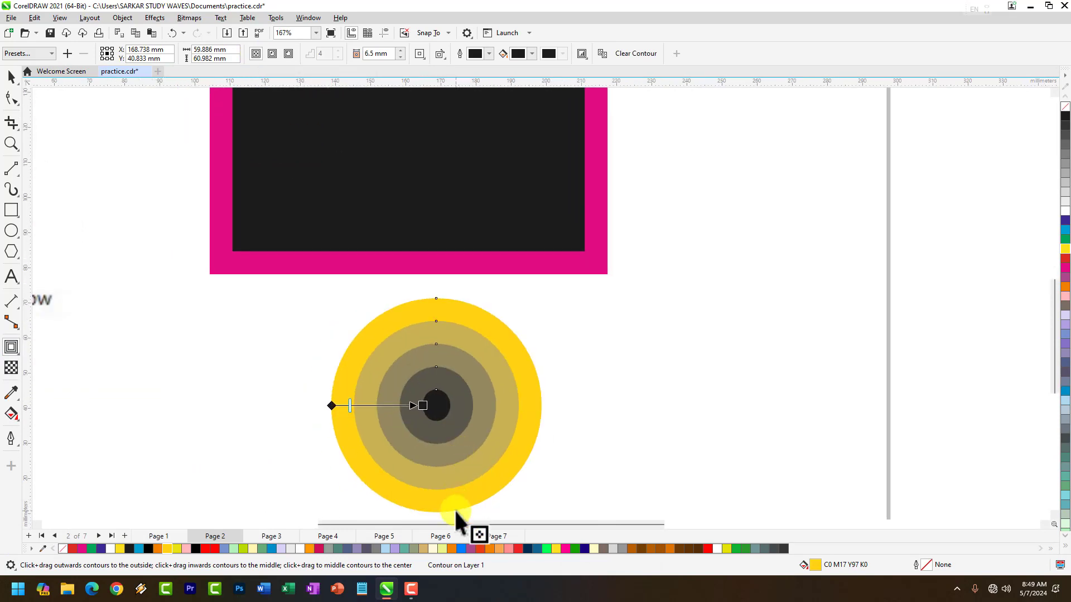
{"action": "scroll", "coordinate": [449, 513], "scroll_direction": "up", "scroll_amount": 1}
{"action": "scroll", "coordinate": [416, 497], "scroll_direction": "down", "scroll_amount": 1}
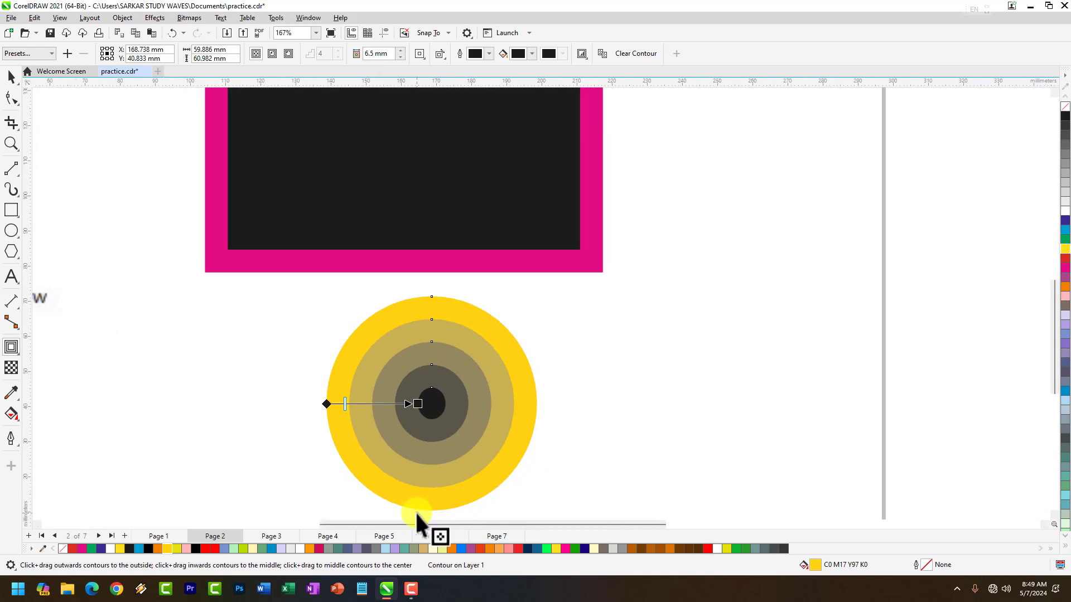
{"action": "scroll", "coordinate": [415, 496], "scroll_direction": "up", "scroll_amount": 2}
{"action": "scroll", "coordinate": [413, 495], "scroll_direction": "down", "scroll_amount": 1}
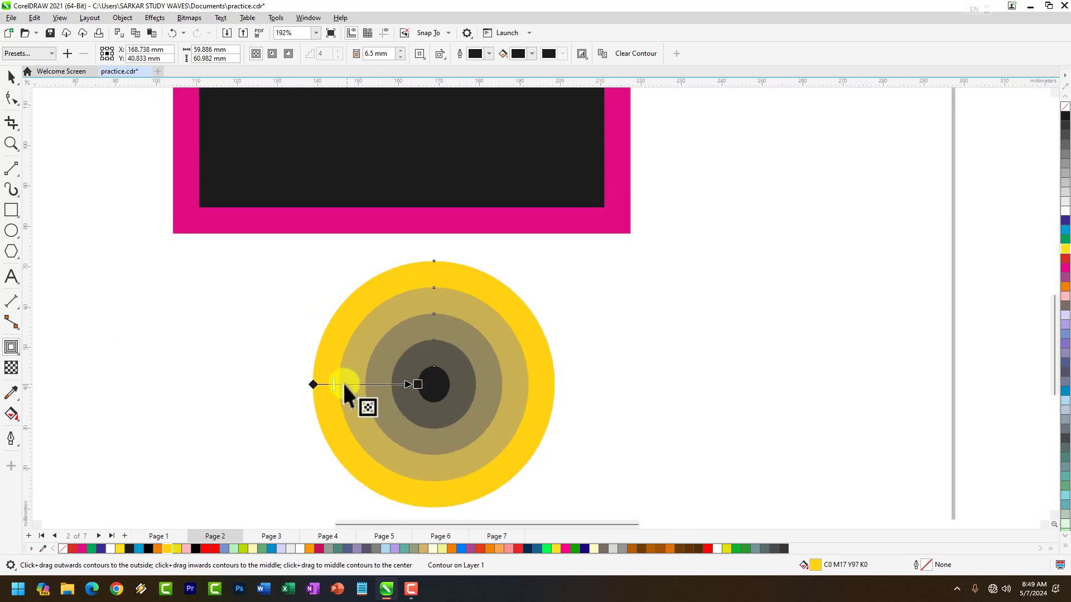
{"action": "mouse_move", "coordinate": [333, 385]}
{"action": "left_mouse_down"}
{"action": "mouse_move", "coordinate": [394, 387]}
{"action": "mouse_move", "coordinate": [324, 384]}
{"action": "left_mouse_up"}
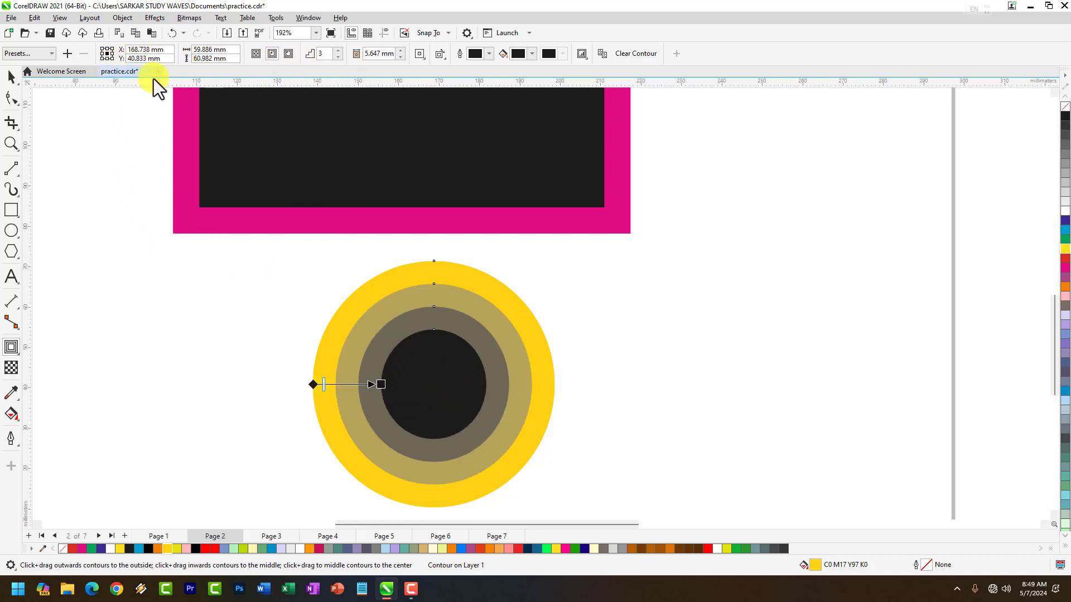
Try the Flow Inward and Flow Outward contour presets on the circle and finish with Flow Inward.
{"action": "left_click", "coordinate": [31, 56]}
{"action": "left_click", "coordinate": [31, 66]}
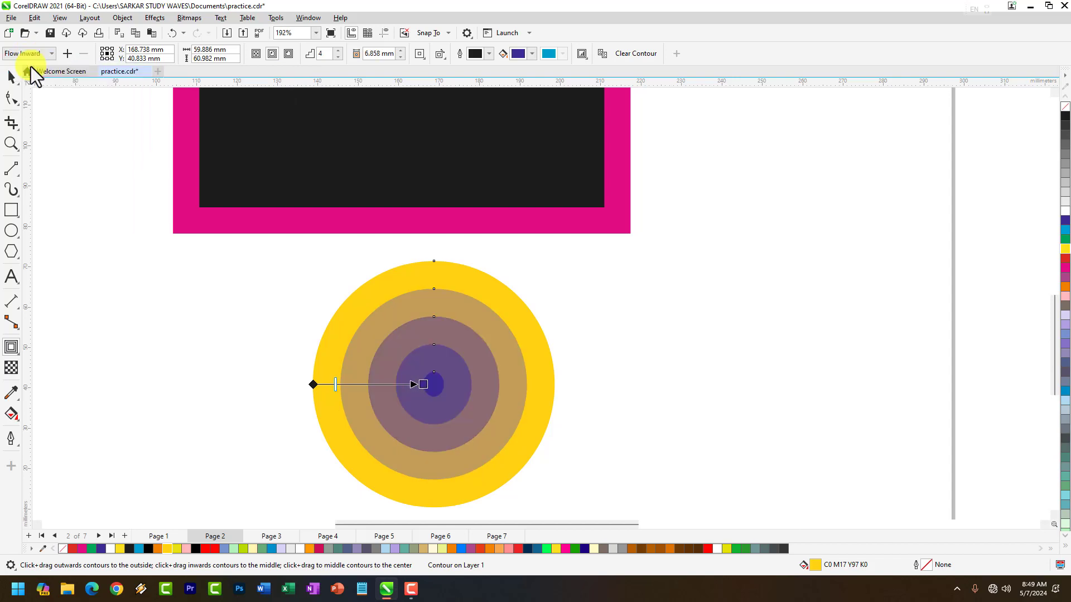
{"action": "left_click", "coordinate": [38, 55]}
{"action": "left_click", "coordinate": [43, 81]}
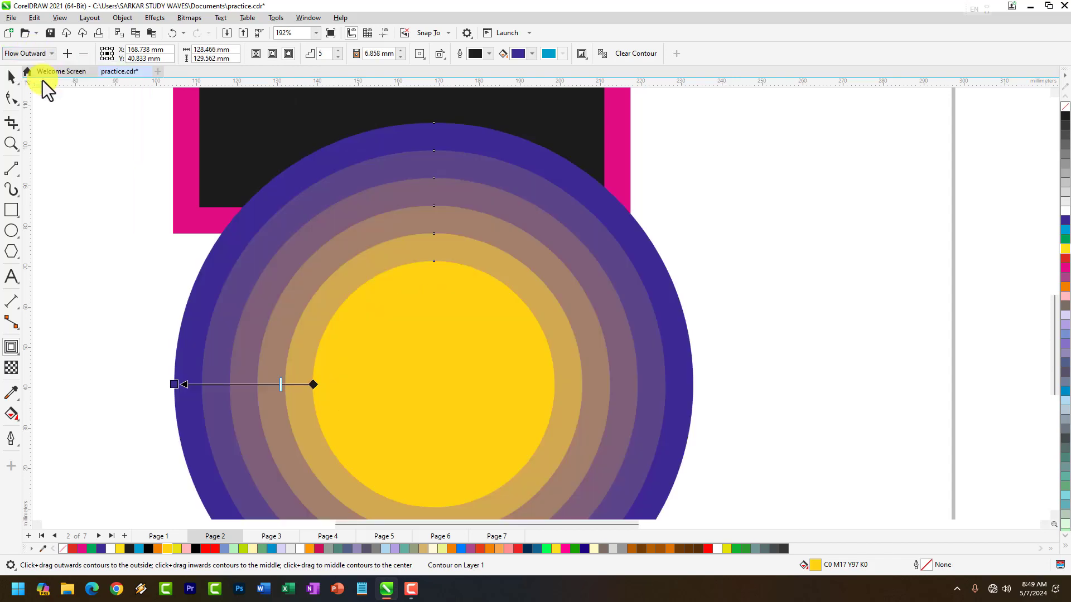
{"action": "left_click", "coordinate": [43, 53]}
{"action": "left_click", "coordinate": [31, 71]}
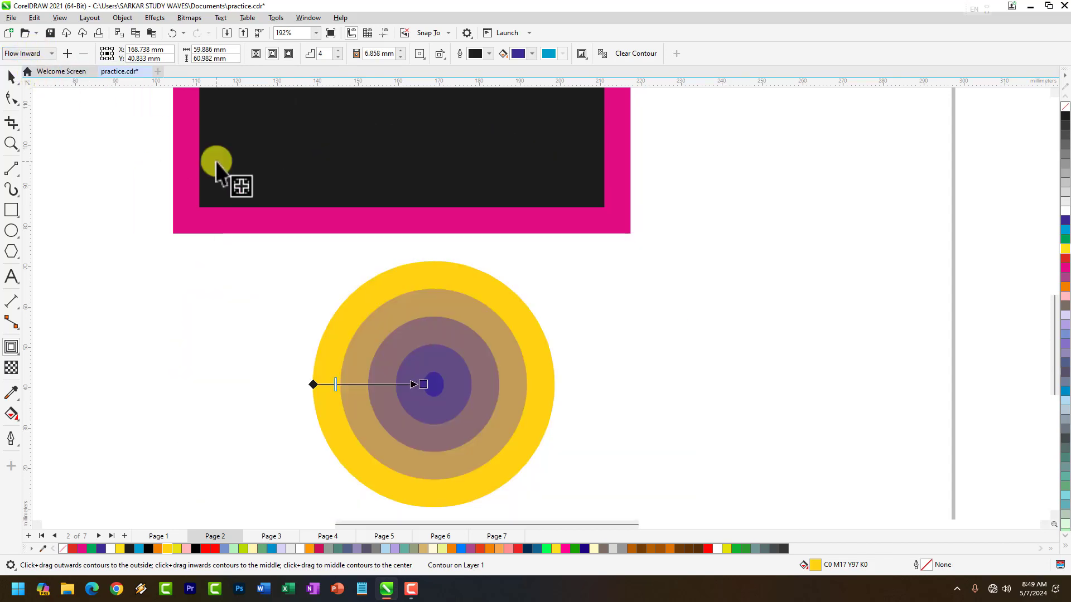
Try the to-center and outside contour directions on the circle and return to an inside contour.
{"action": "left_click", "coordinate": [255, 55]}
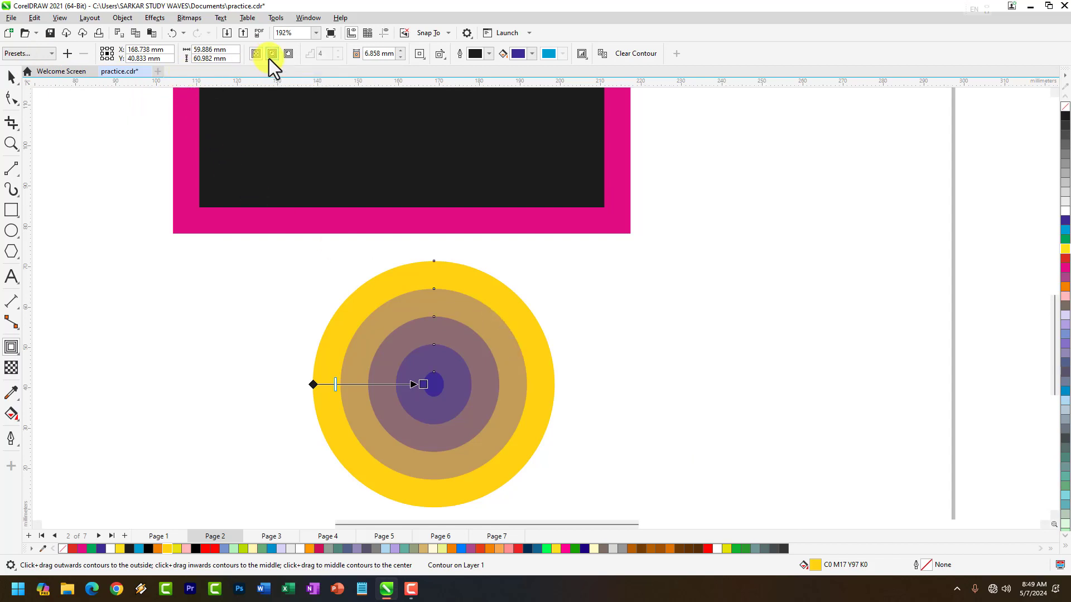
{"action": "left_click", "coordinate": [270, 57]}
{"action": "left_click", "coordinate": [288, 55]}
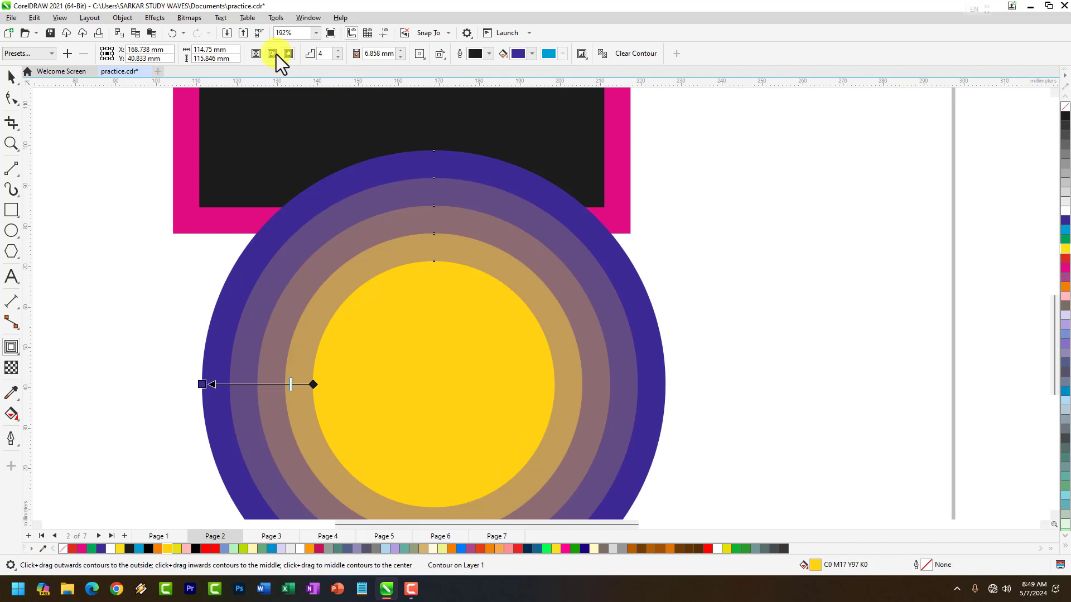
{"action": "left_click", "coordinate": [272, 54]}
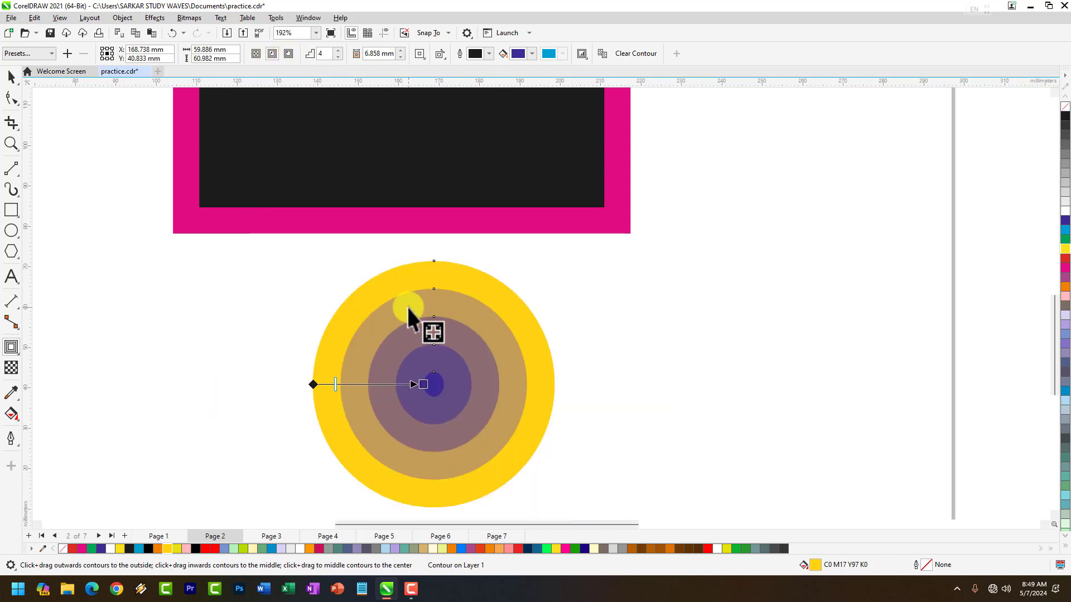
Try different numbers of contour steps on the circle and settle on 3.
{"action": "left_click", "coordinate": [339, 56]}
{"action": "left_click", "coordinate": [339, 57]}
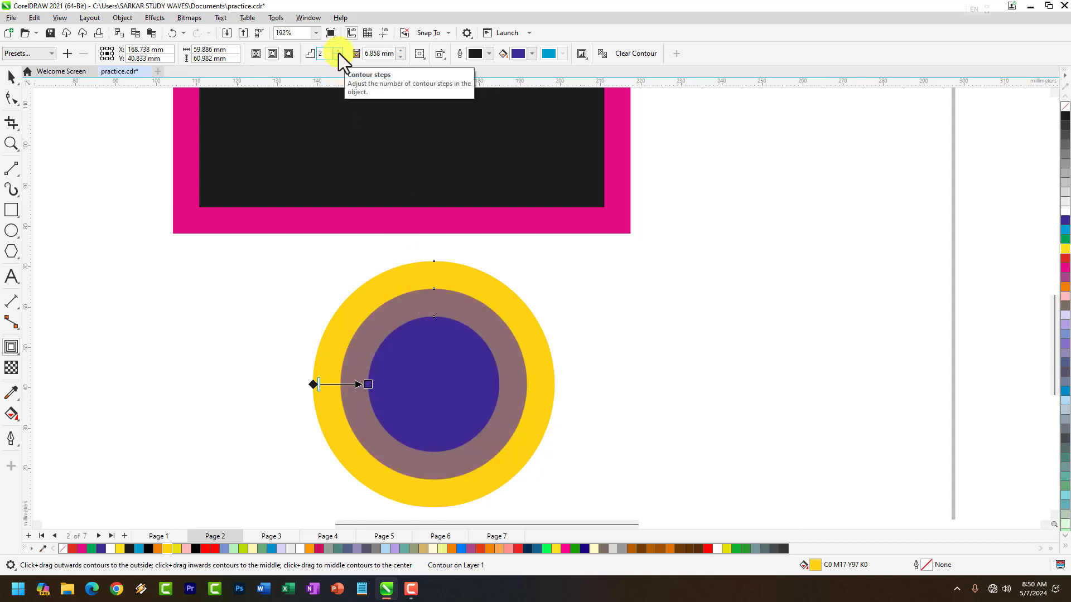
{"action": "left_click", "coordinate": [339, 50]}
{"action": "left_click", "coordinate": [339, 51]}
{"action": "left_click", "coordinate": [339, 57]}
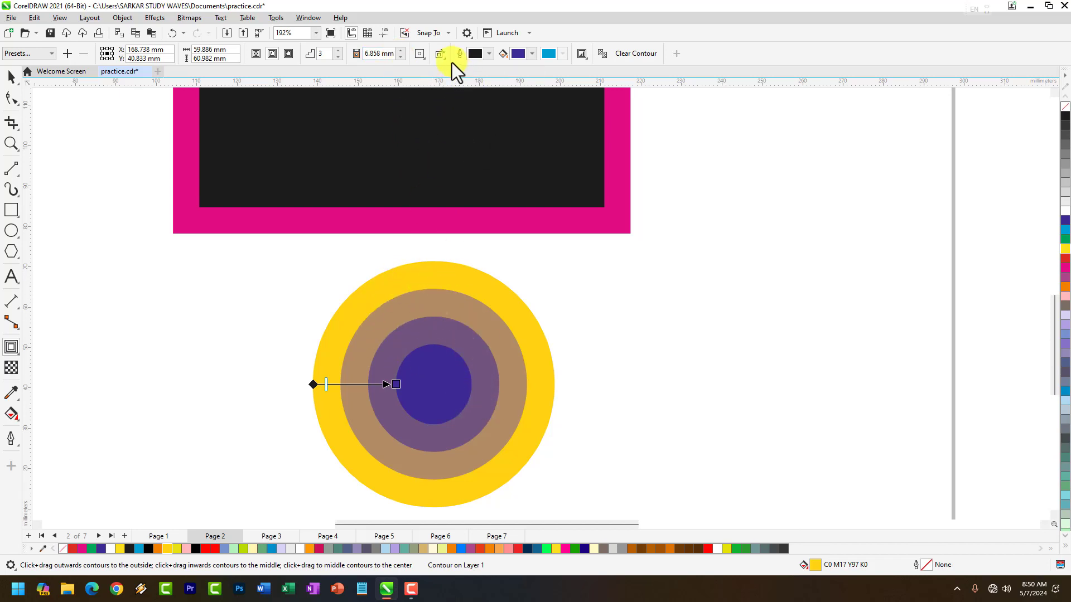
Try round corners on the circle's contour and go back to mitered corners.
{"action": "left_click", "coordinate": [420, 53]}
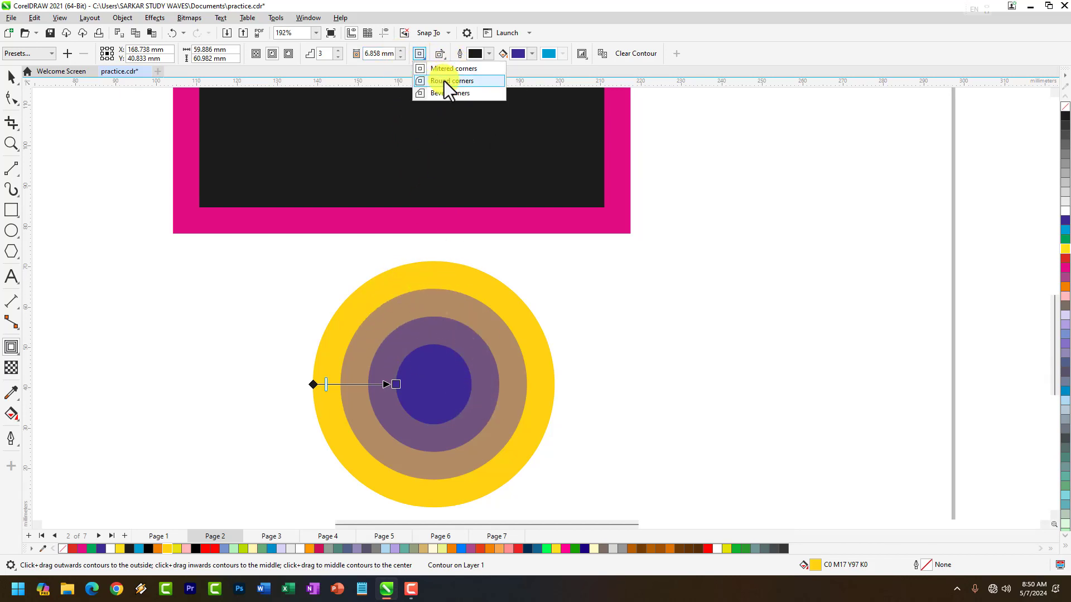
{"action": "left_click", "coordinate": [443, 82]}
{"action": "left_click", "coordinate": [422, 56]}
{"action": "left_click", "coordinate": [441, 82]}
{"action": "left_click", "coordinate": [420, 54]}
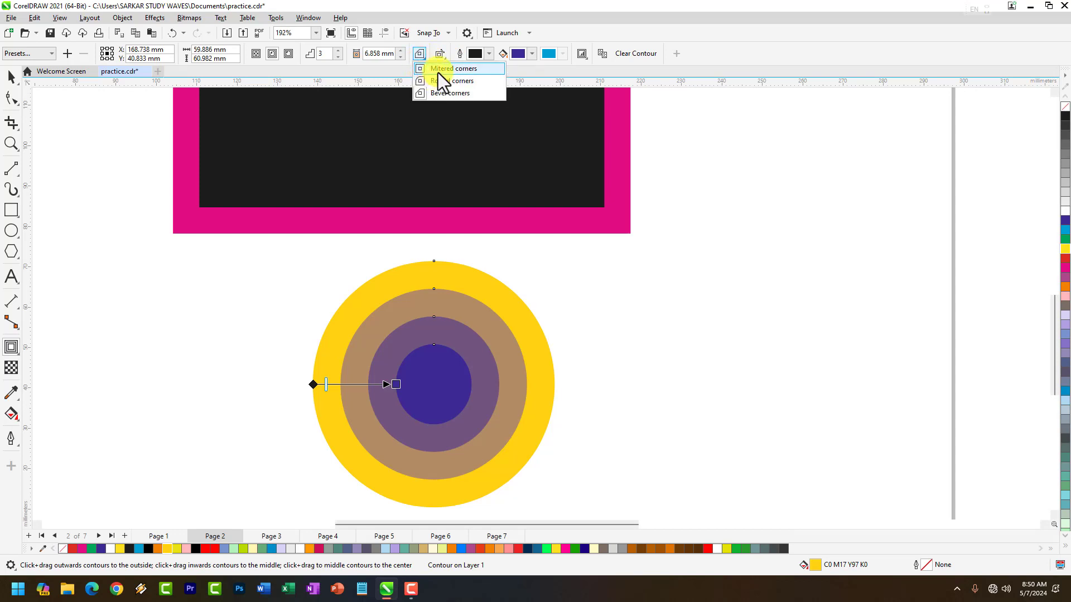
{"action": "left_click", "coordinate": [438, 69]}
{"action": "left_click", "coordinate": [439, 56]}
{"action": "left_click", "coordinate": [442, 58]}
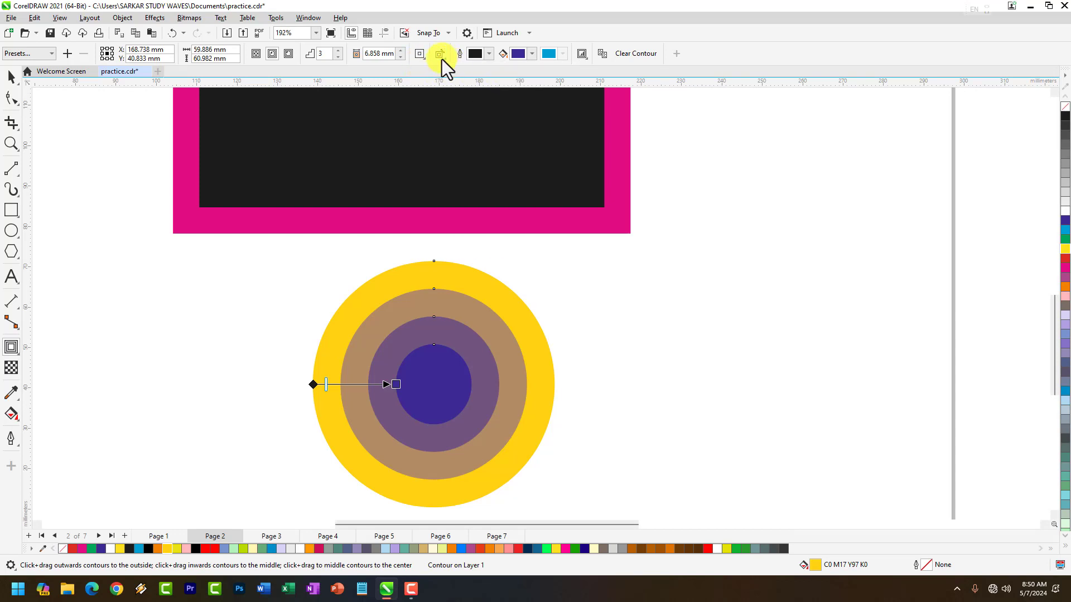
Set the circle contour's outline color to red (#FA0000) and its fill color to red (#F70000).
{"action": "left_click", "coordinate": [487, 54]}
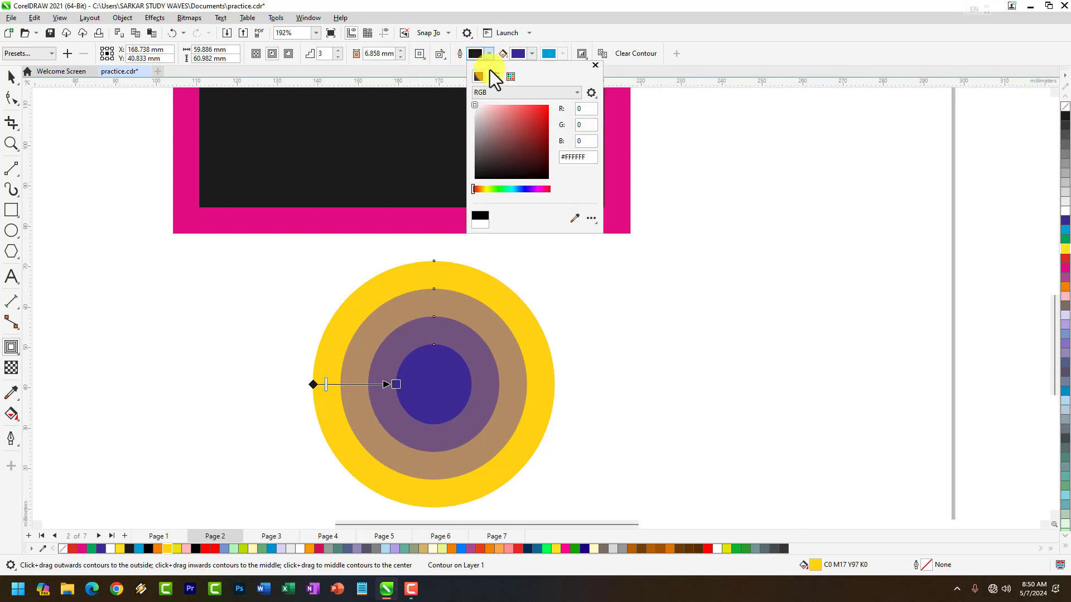
{"action": "left_click_drag", "start_coordinate": [533, 134], "coordinate": [559, 107]}
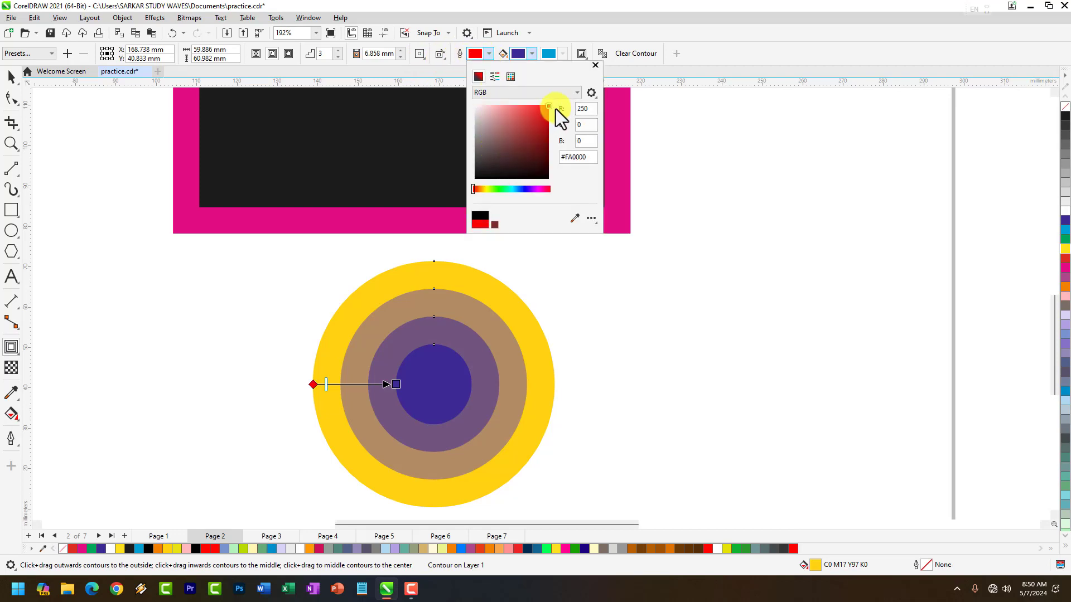
{"action": "left_click", "coordinate": [527, 55]}
{"action": "left_click", "coordinate": [534, 56]}
{"action": "left_click", "coordinate": [526, 55]}
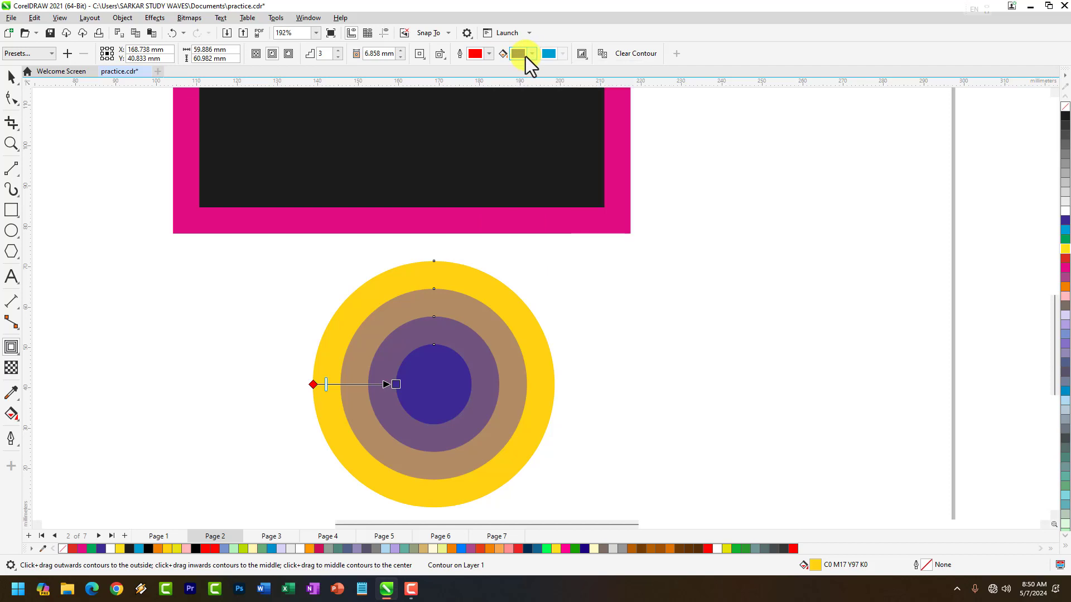
{"action": "left_click", "coordinate": [526, 56]}
{"action": "left_click_drag", "start_coordinate": [531, 142], "coordinate": [592, 108]}
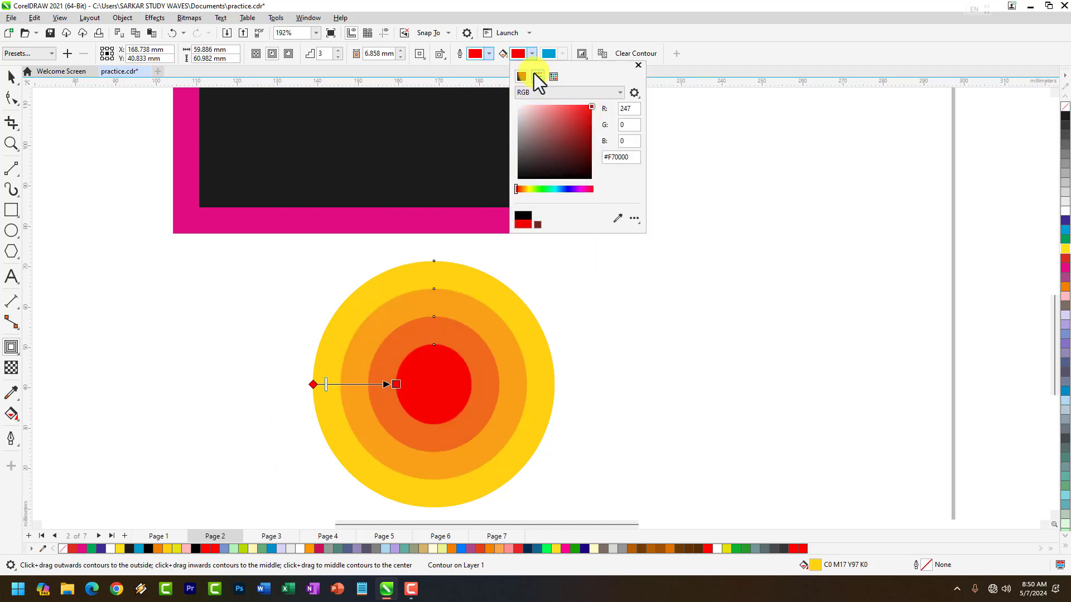
{"action": "left_click", "coordinate": [531, 55]}
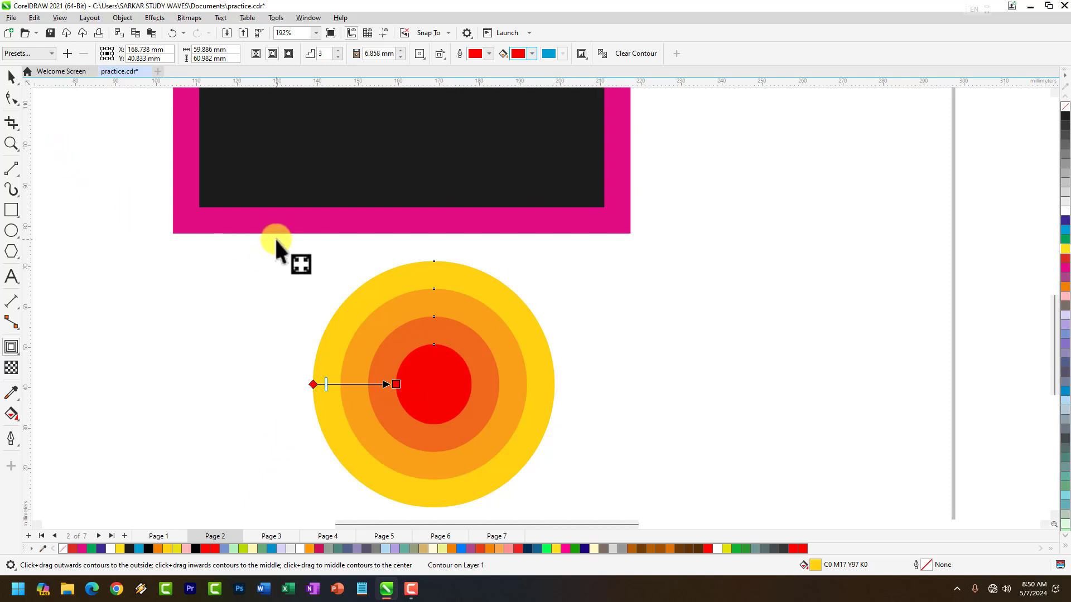
{"action": "scroll", "coordinate": [275, 239], "scroll_direction": "down", "scroll_amount": 3}
{"action": "scroll", "coordinate": [370, 306], "scroll_direction": "up", "scroll_amount": 3}
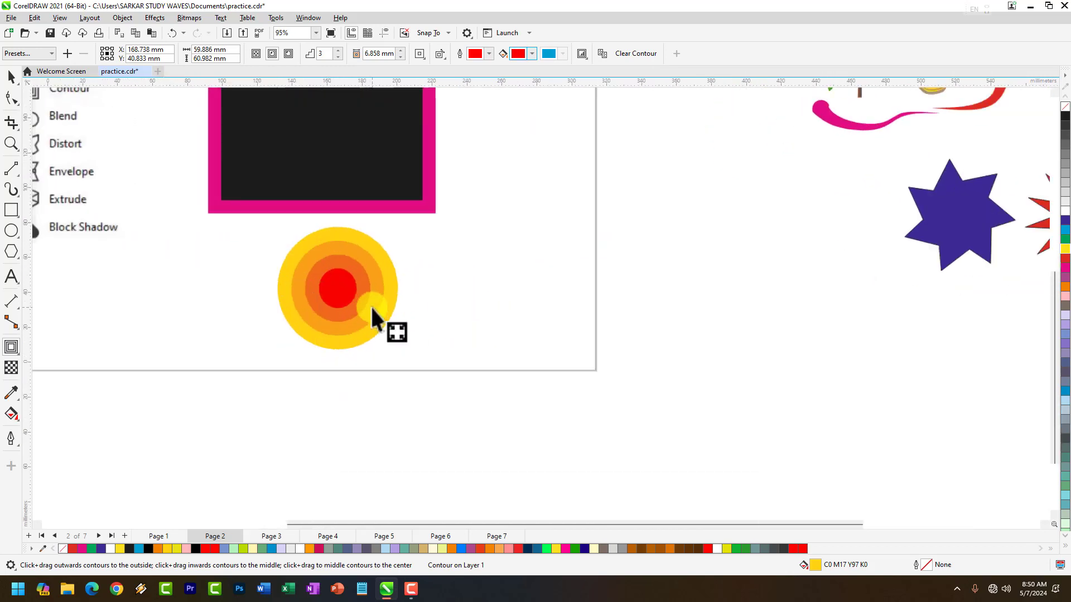
{"action": "scroll", "coordinate": [396, 287], "scroll_direction": "down", "scroll_amount": 3}
{"action": "scroll", "coordinate": [320, 137], "scroll_direction": "up", "scroll_amount": 3}
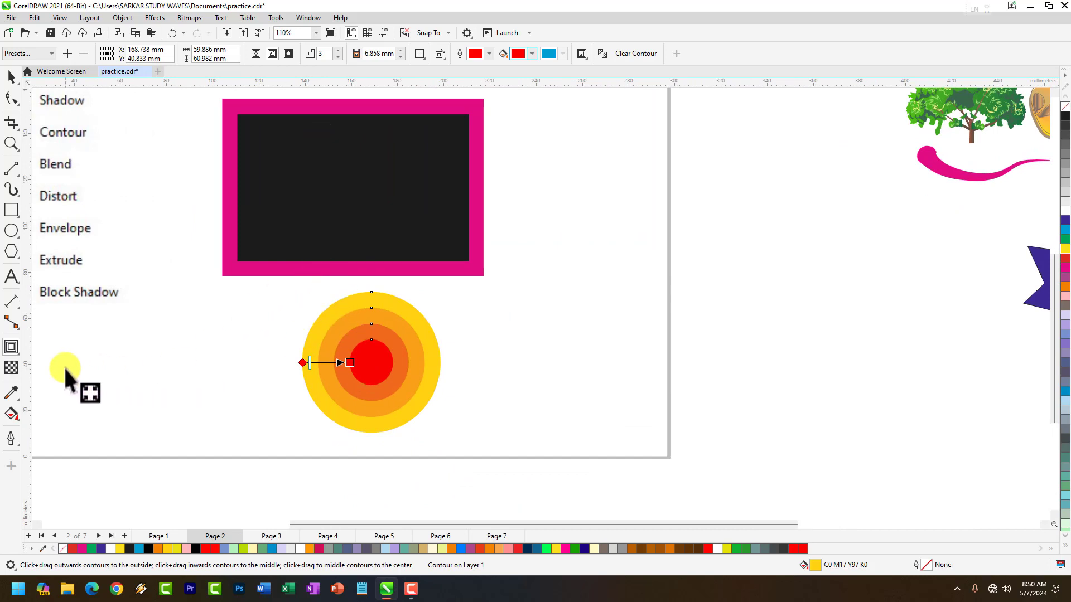
{"action": "left_click", "coordinate": [12, 347]}
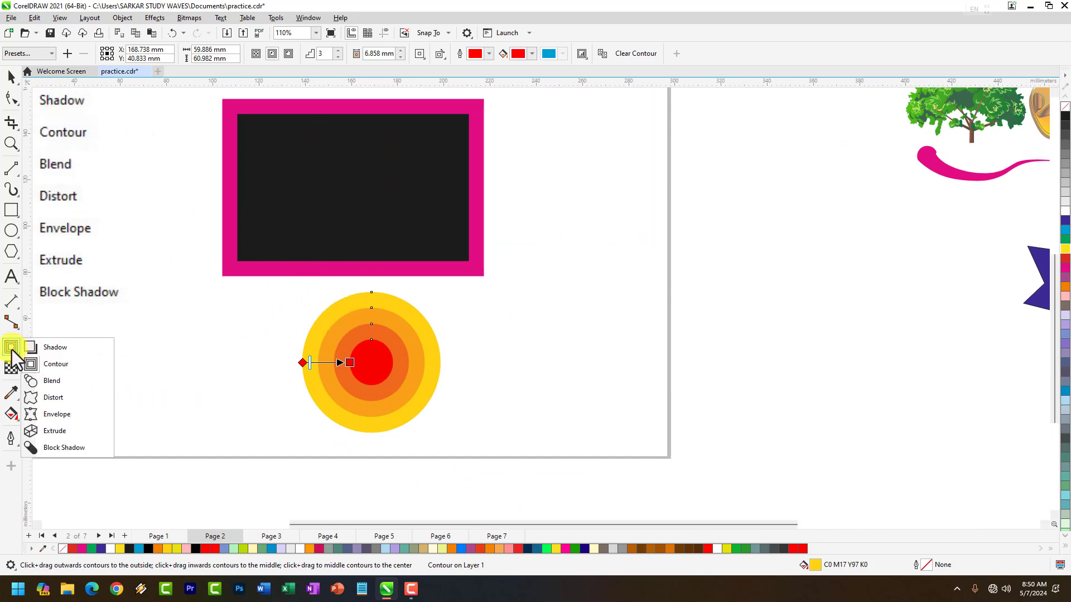
{"action": "left_click", "coordinate": [10, 346]}
{"action": "left_click", "coordinate": [10, 346]}
{"action": "left_click", "coordinate": [12, 346]}
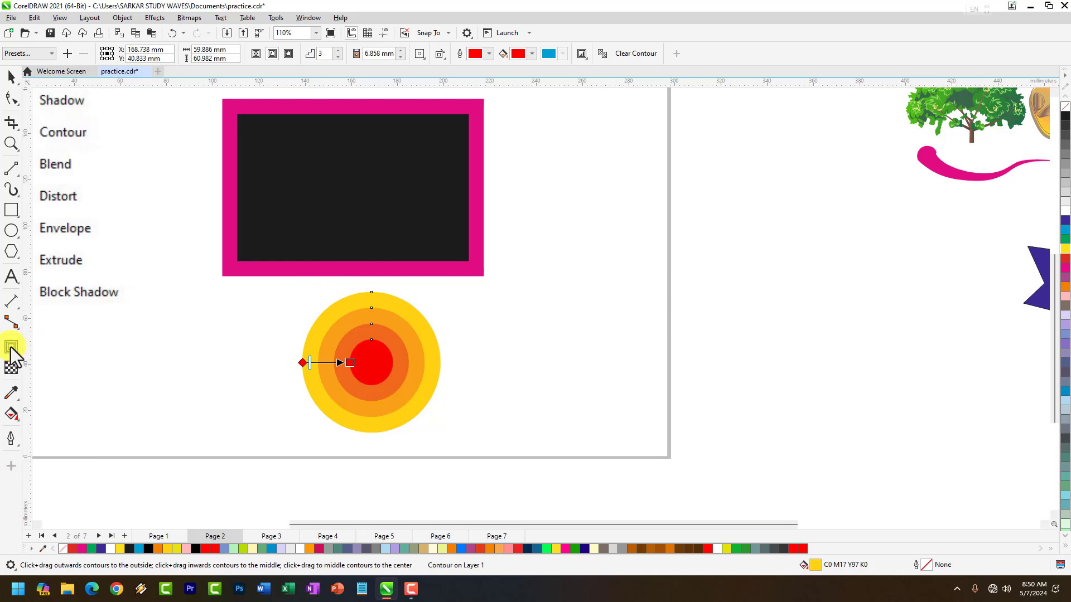
{"action": "scroll", "coordinate": [401, 328], "scroll_direction": "down", "scroll_amount": 2}
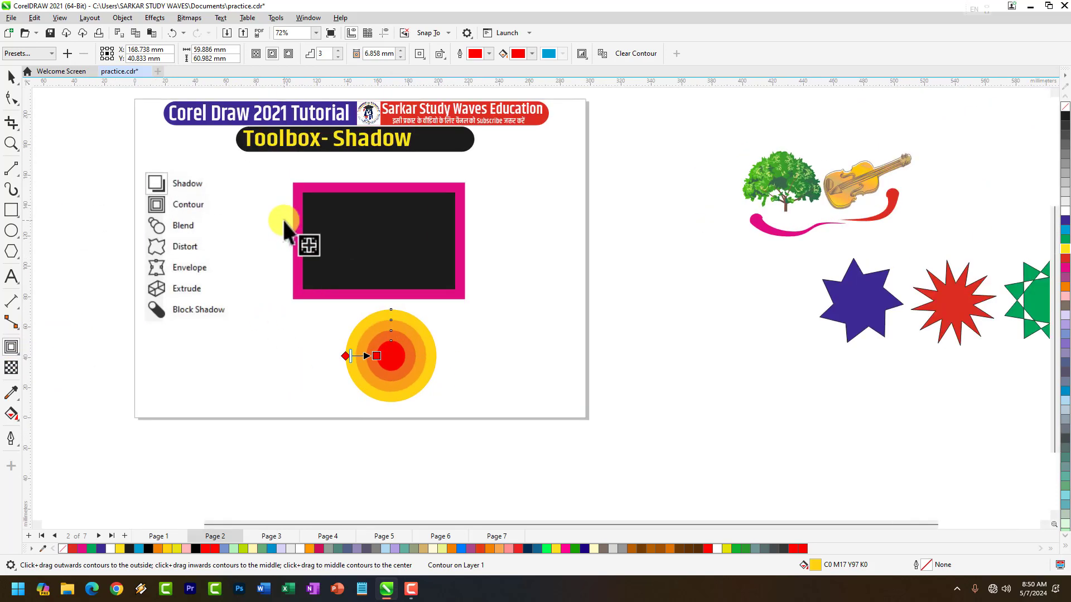
{"action": "scroll", "coordinate": [289, 180], "scroll_direction": "up", "scroll_amount": 2}
{"action": "scroll", "coordinate": [289, 180], "scroll_direction": "down", "scroll_amount": 2}
{"action": "scroll", "coordinate": [249, 148], "scroll_direction": "up", "scroll_amount": 1}
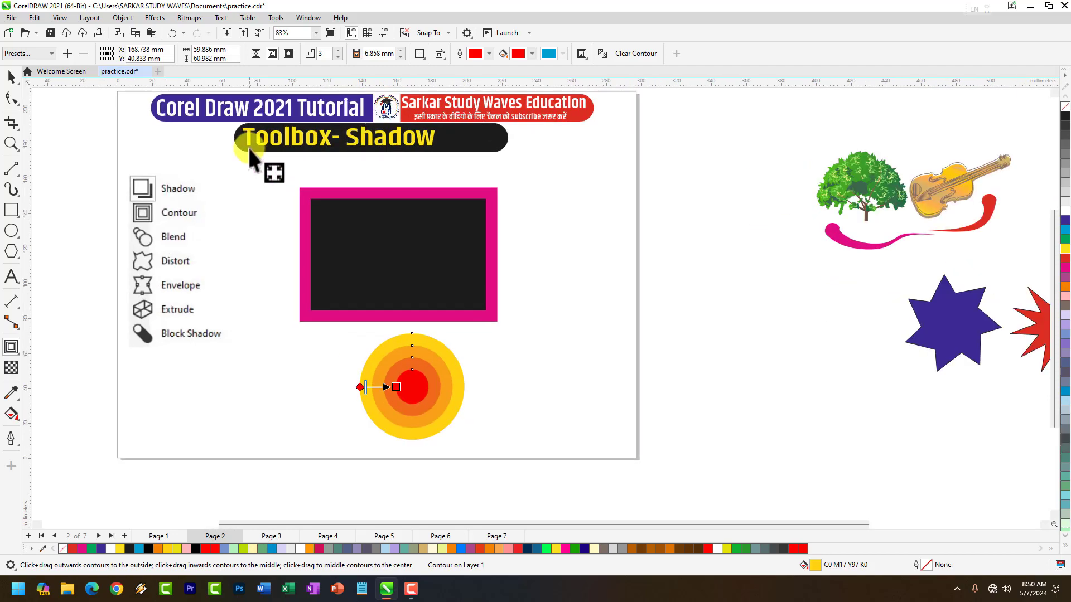